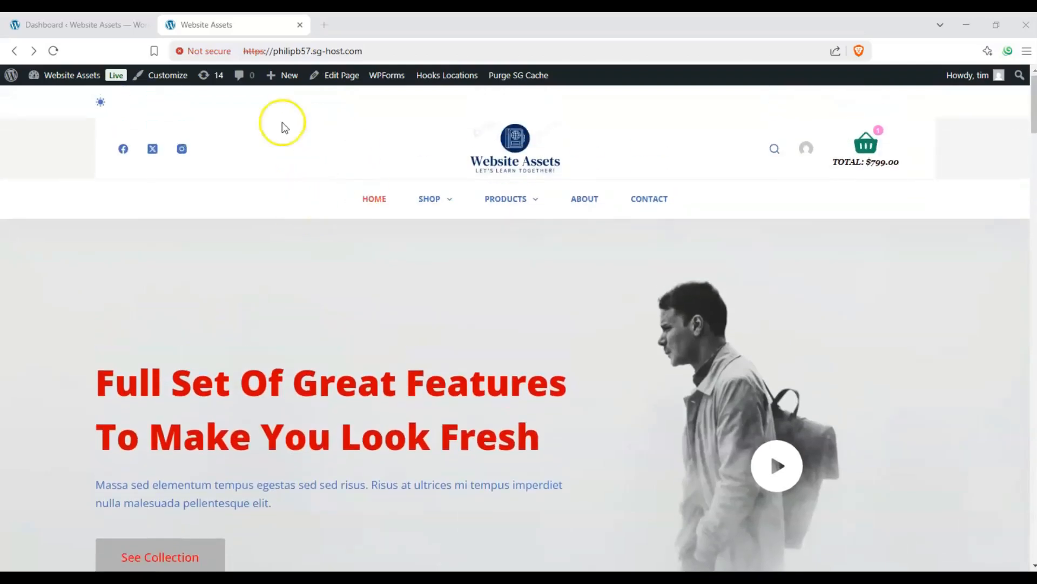
Move from the Website Assets front-end homepage to the WordPress admin Dashboard tab
mouse_move(283, 80)
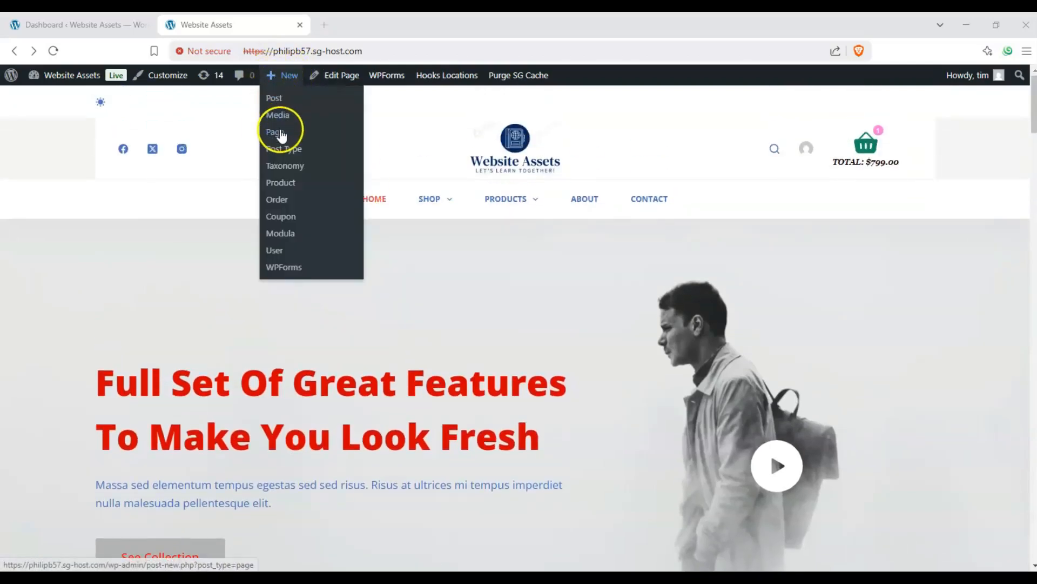
From the admin Dashboard, create a new blank page via Pages > Add New Page
left_click(119, 20)
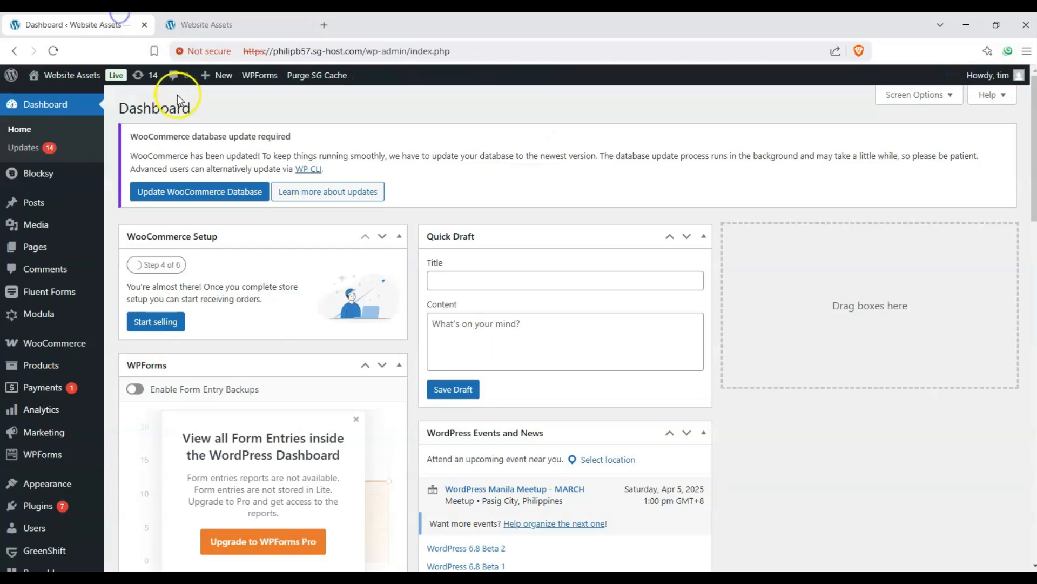
left_click_drag(191, 106, 120, 103)
left_click(121, 102)
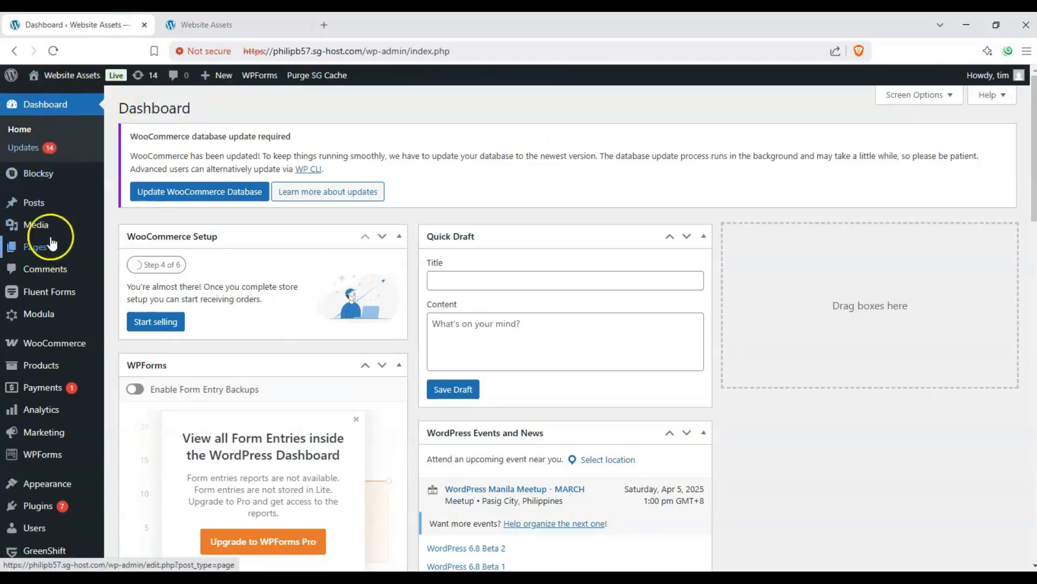
mouse_move(48, 253)
left_click(131, 270)
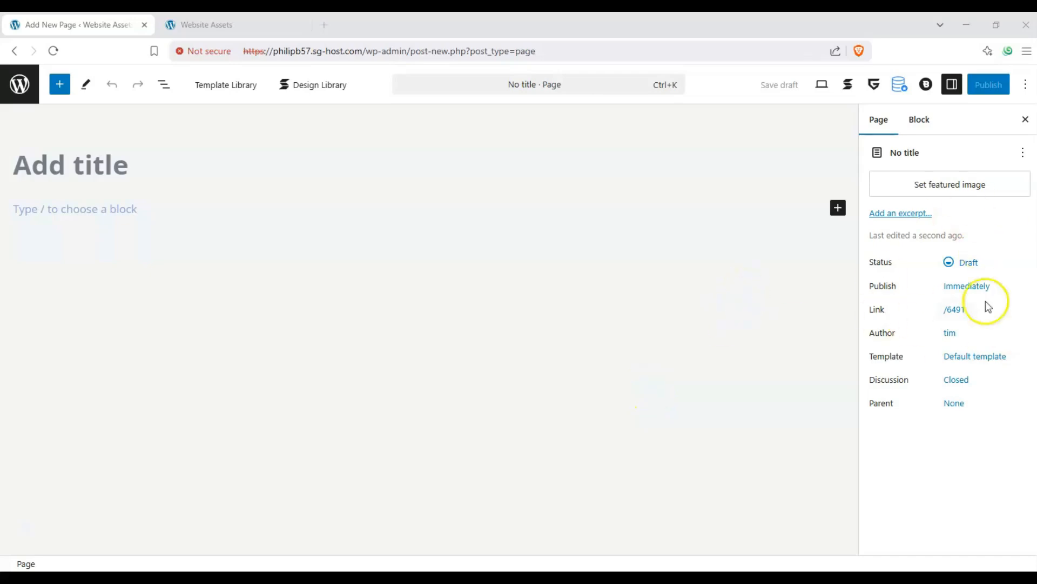
Show the Block tab in the Settings sidebar and title the page 'Stackable posts test'
left_click(955, 88)
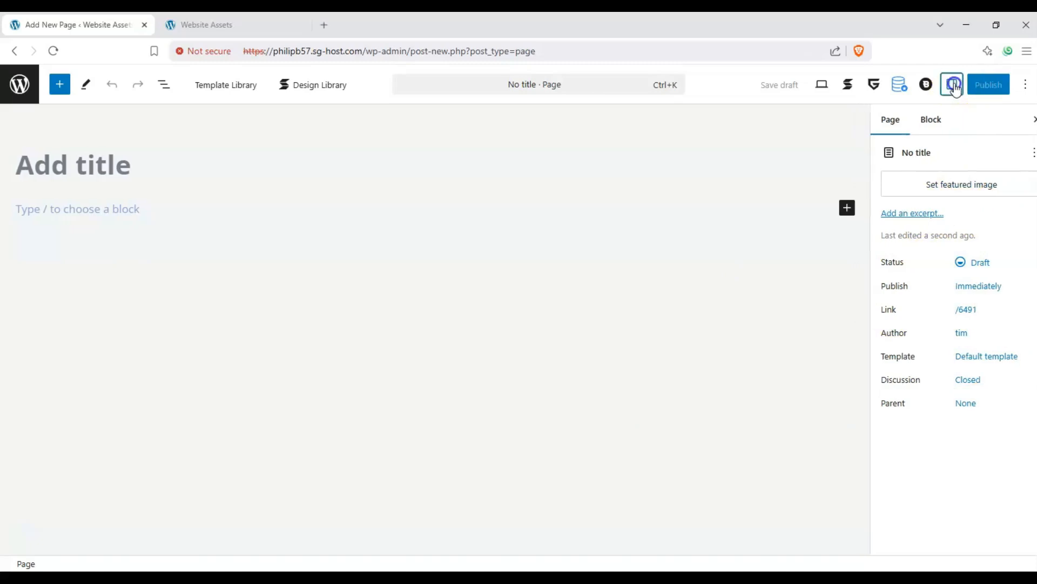
left_click(951, 88)
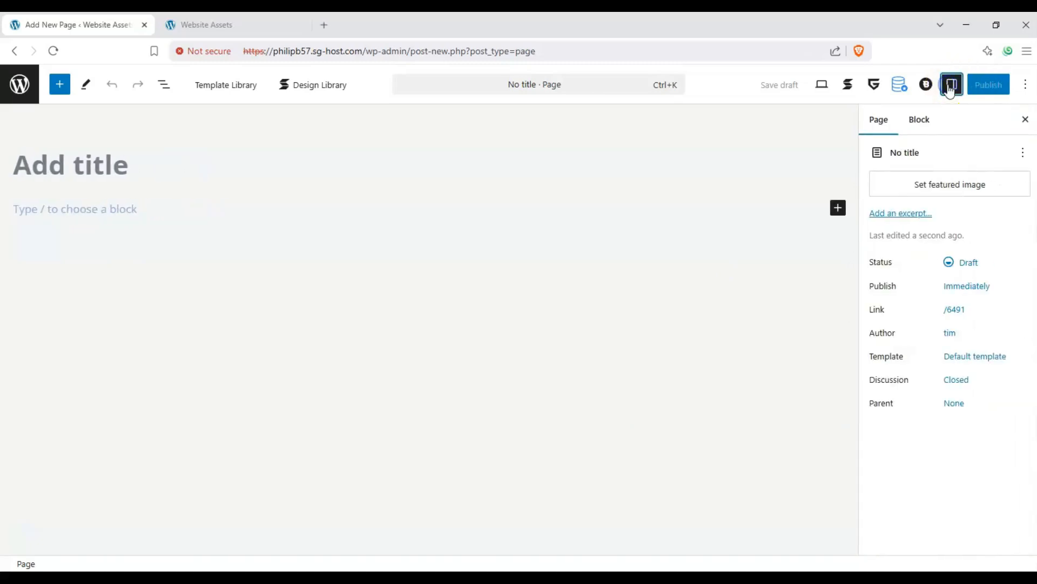
left_click(919, 120)
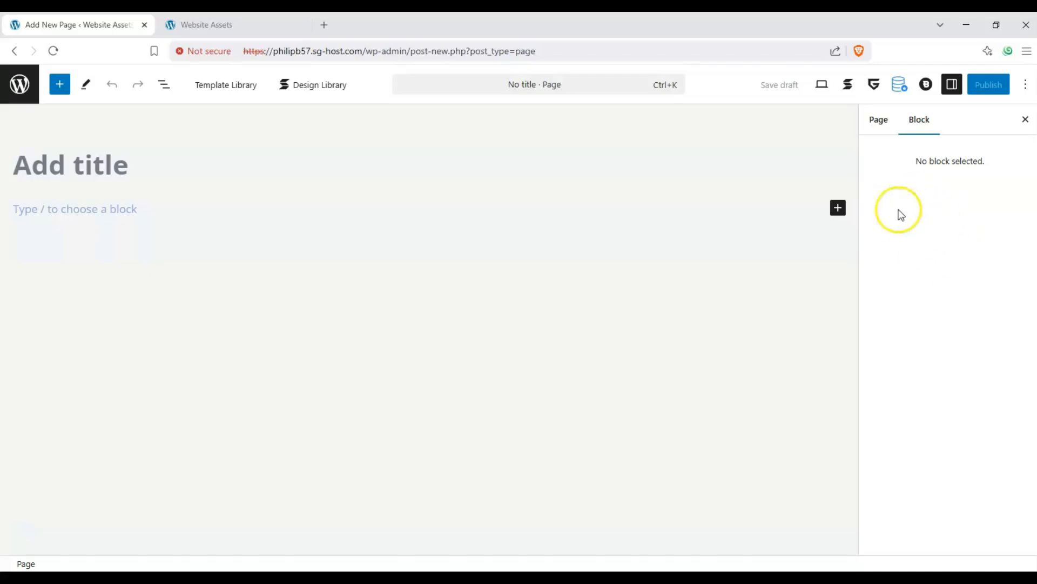
left_click(100, 165)
type("Stackable posts test")
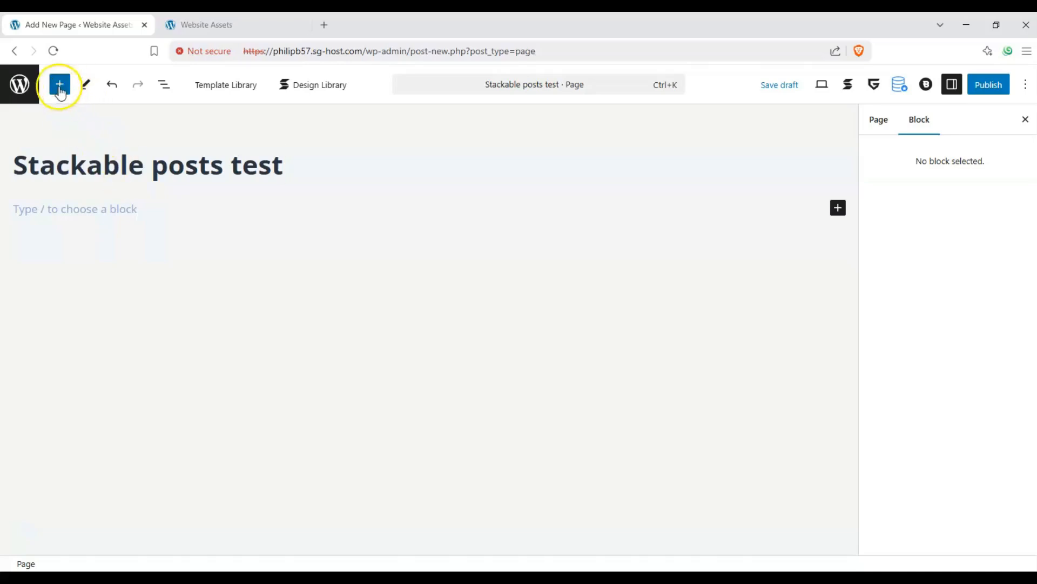
Drag Stackable's Posts block from the block library onto the page below the title
left_click(59, 86)
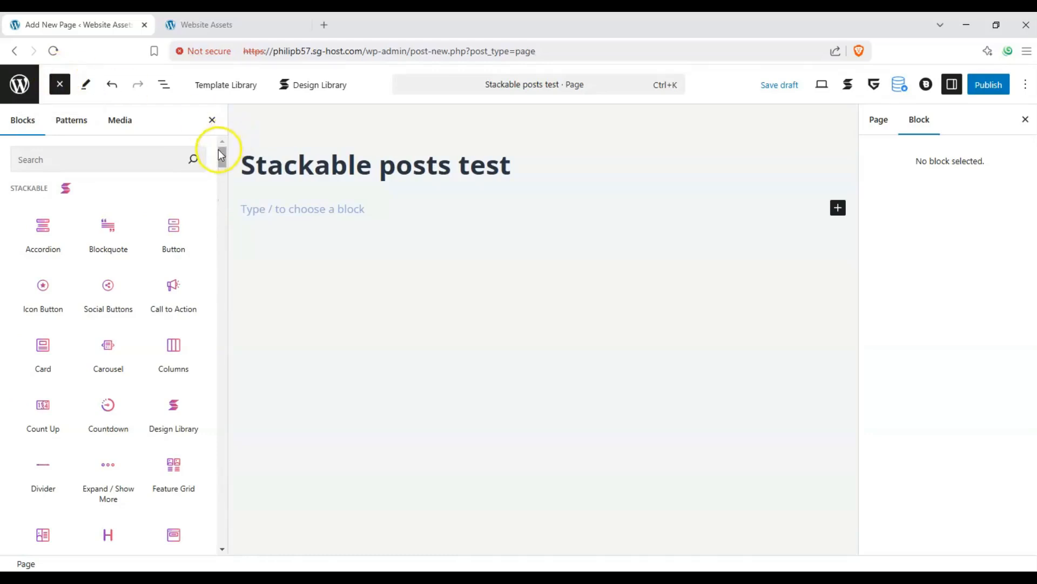
left_click_drag(221, 157, 222, 181)
mouse_move(110, 321)
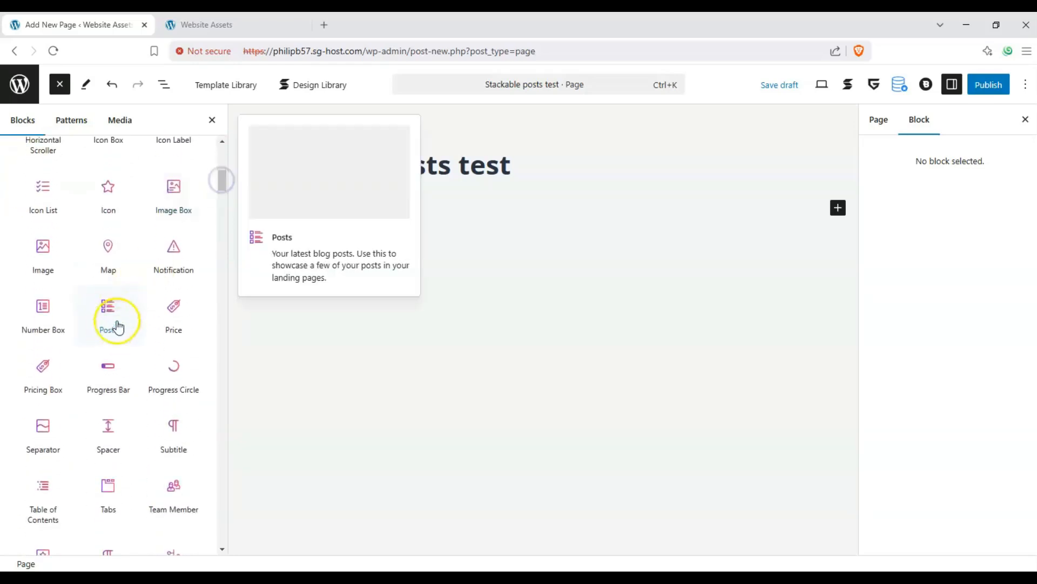
left_click_drag(108, 313, 363, 213)
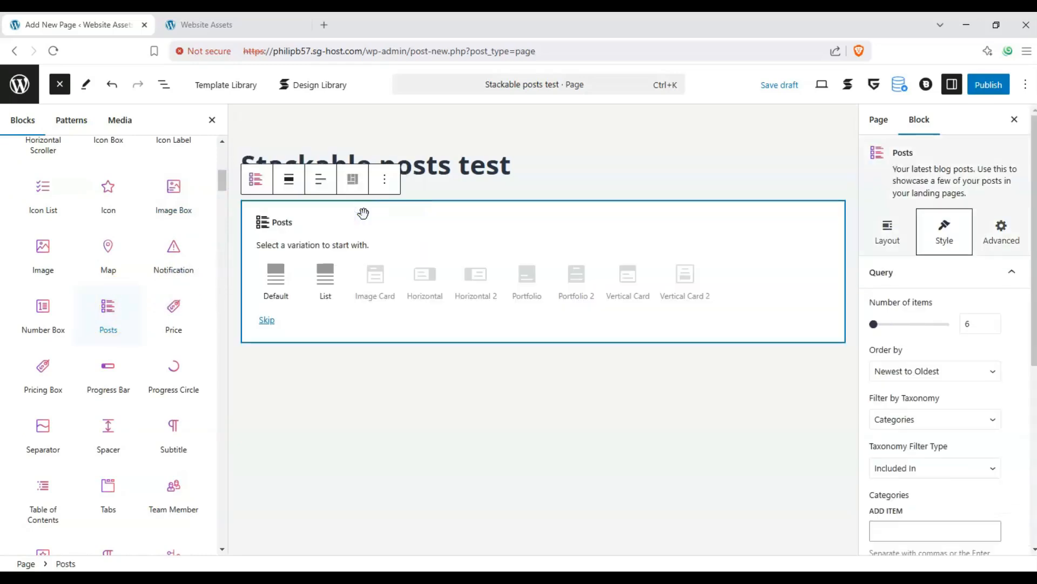
left_click(60, 85)
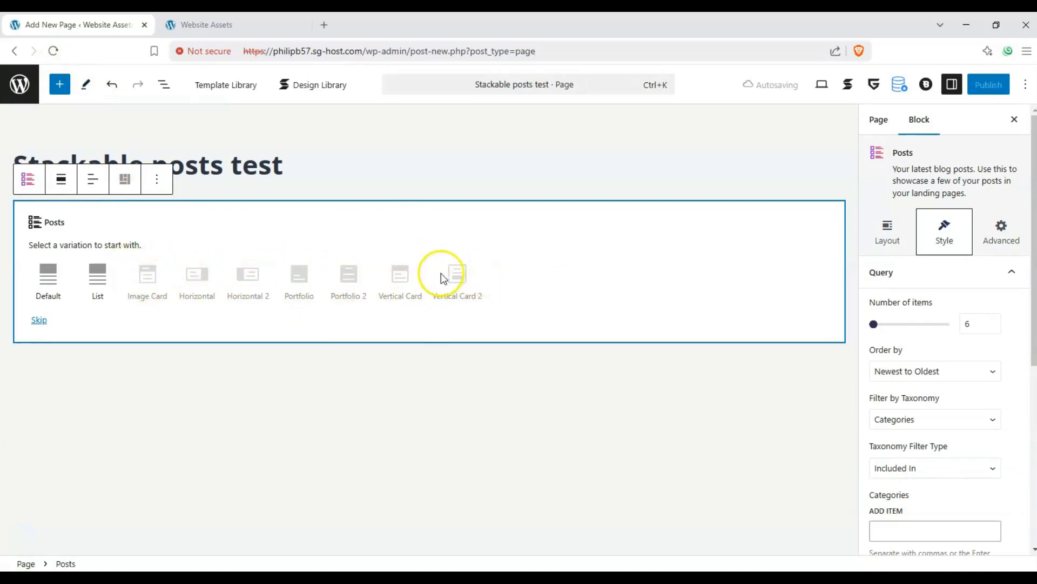
Apply the Default variation to the Posts block and review its two-column post preview
left_click(56, 278)
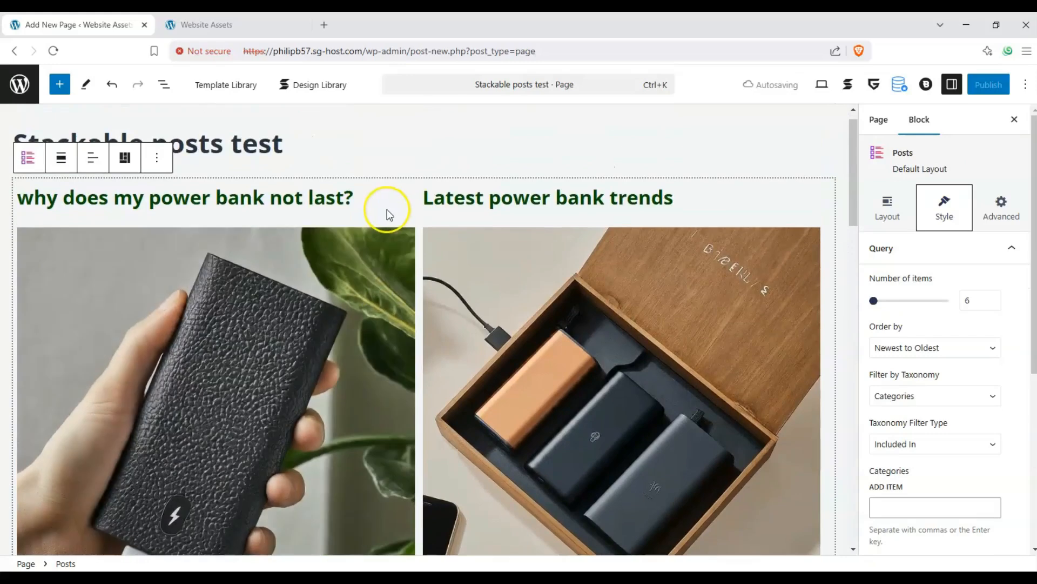
scroll(388, 208, "down", 6)
scroll(388, 209, "up", 6)
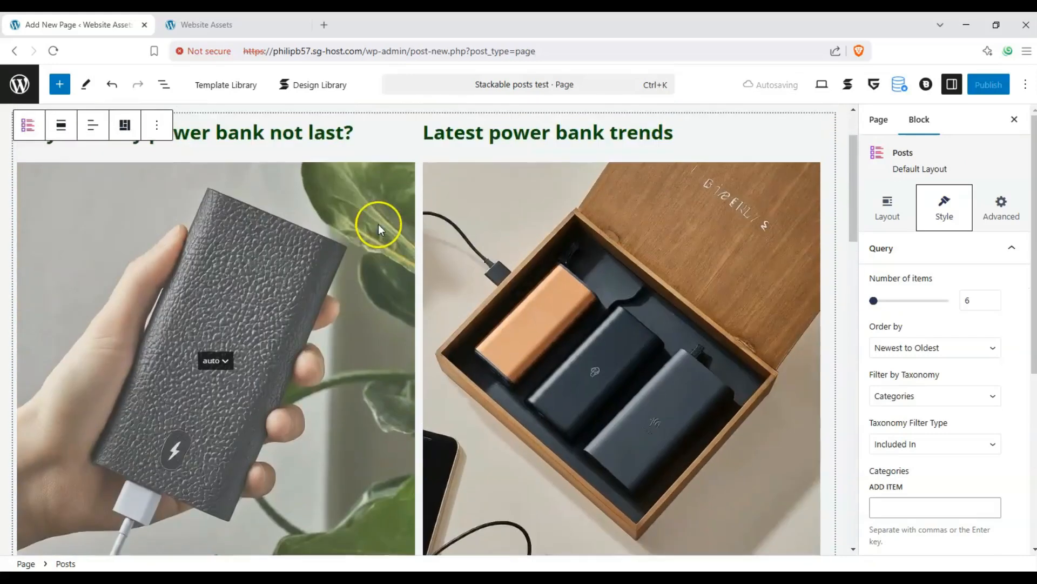
scroll(330, 251, "down", 10)
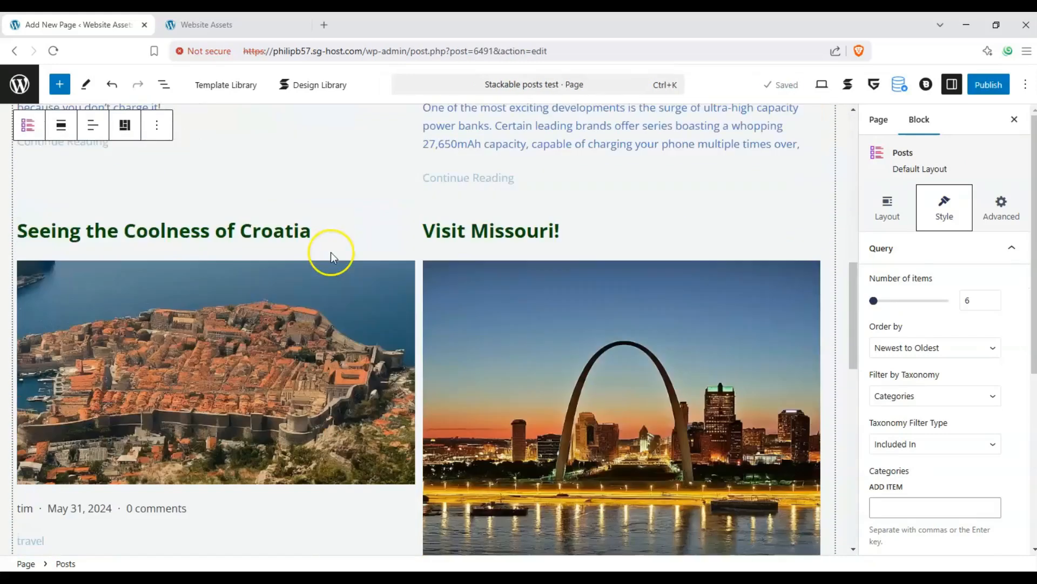
scroll(331, 251, "down", 7)
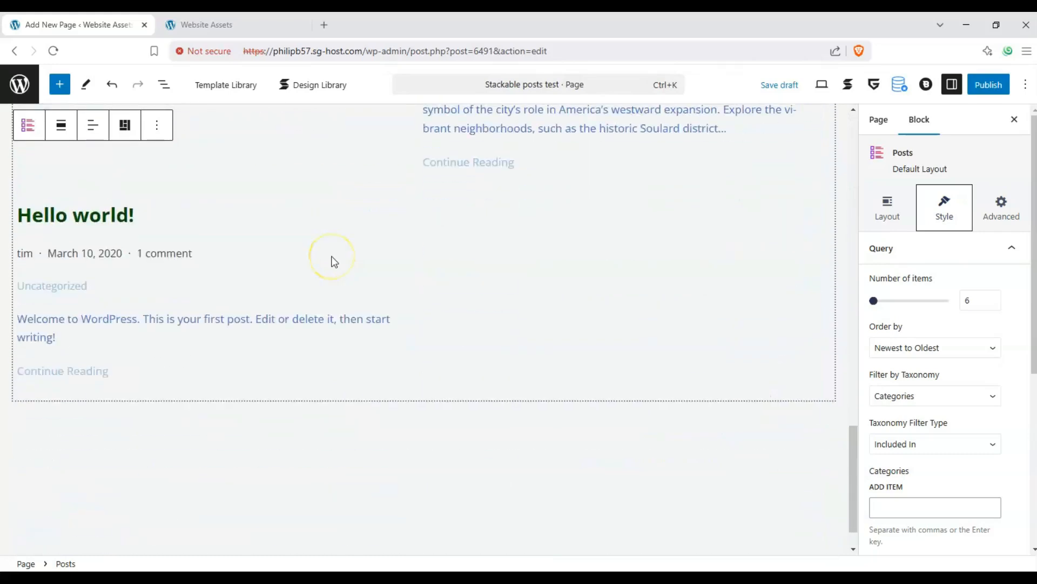
scroll(331, 265, "up", 12)
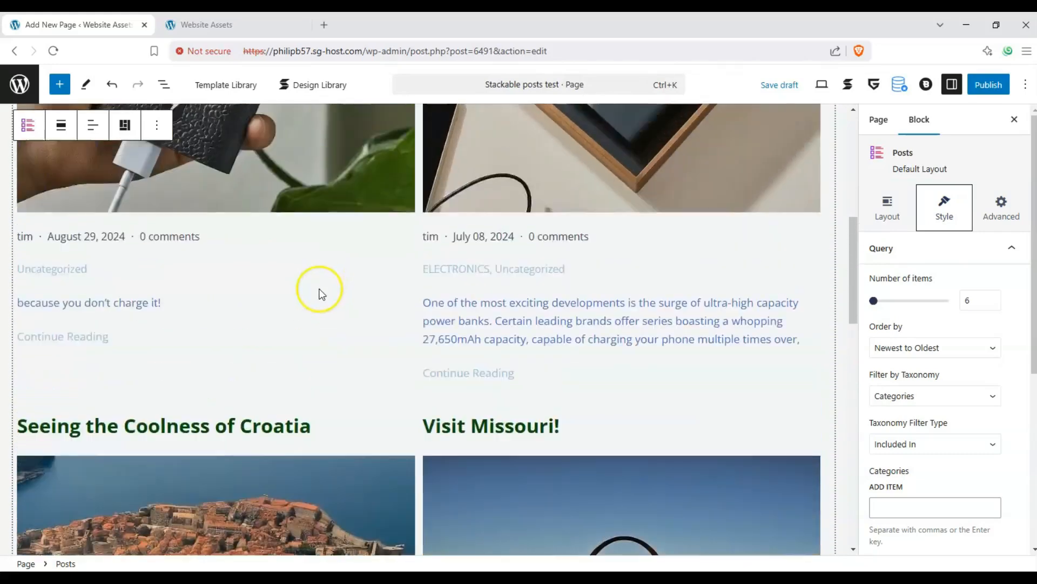
scroll(319, 290, "up", 5)
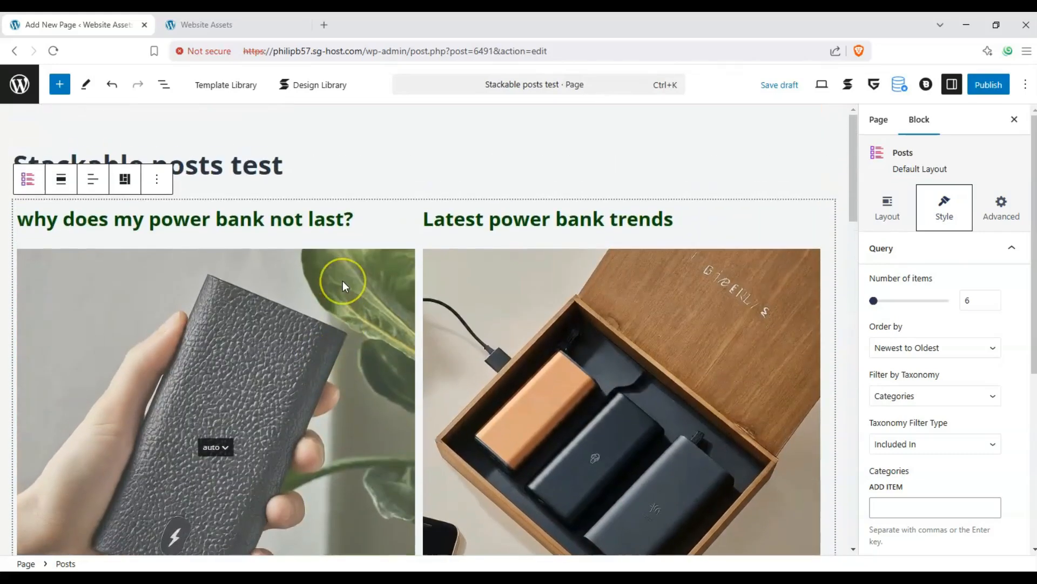
scroll(345, 286, "down", 5)
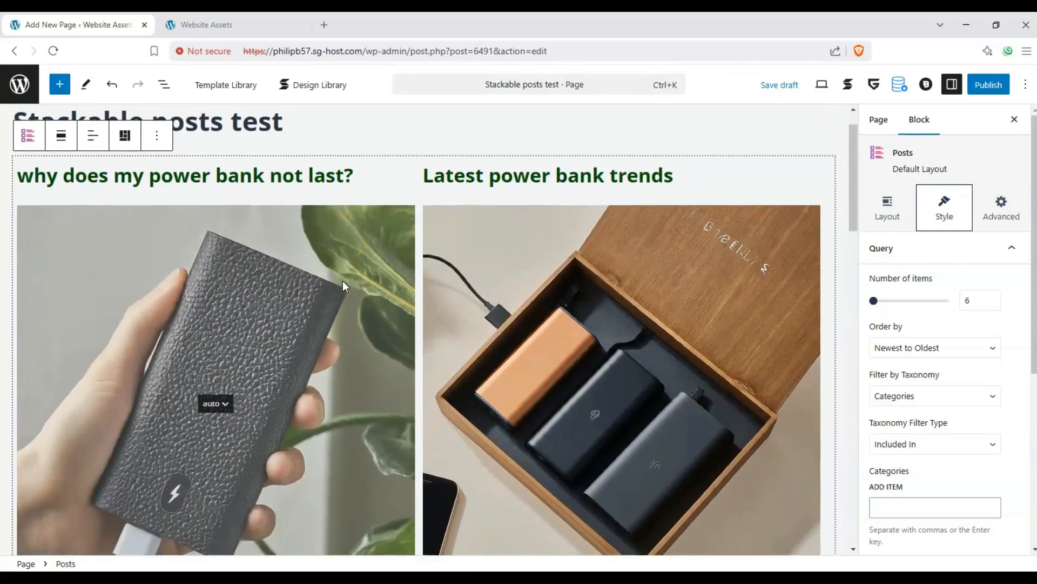
scroll(342, 281, "up", 5)
scroll(344, 282, "down", 5)
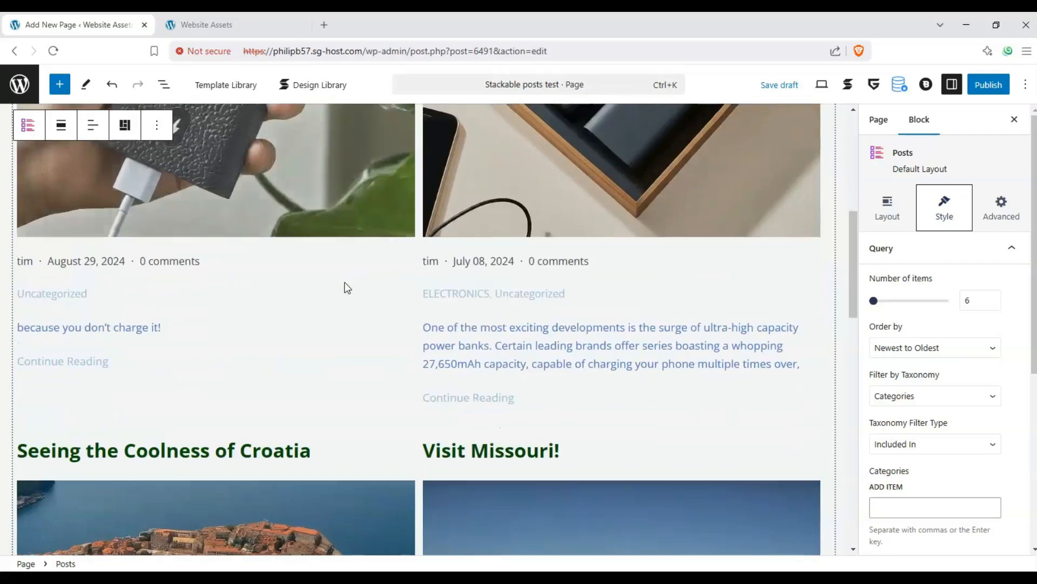
scroll(345, 282, "up", 2)
scroll(345, 282, "up", 3)
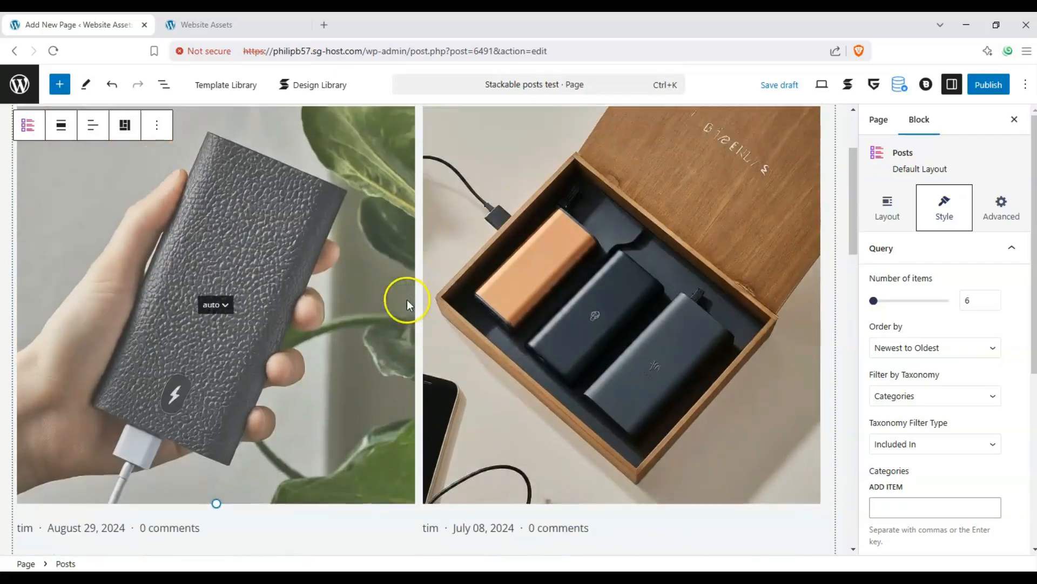
scroll(421, 297, "up", 1)
scroll(425, 296, "down", 5)
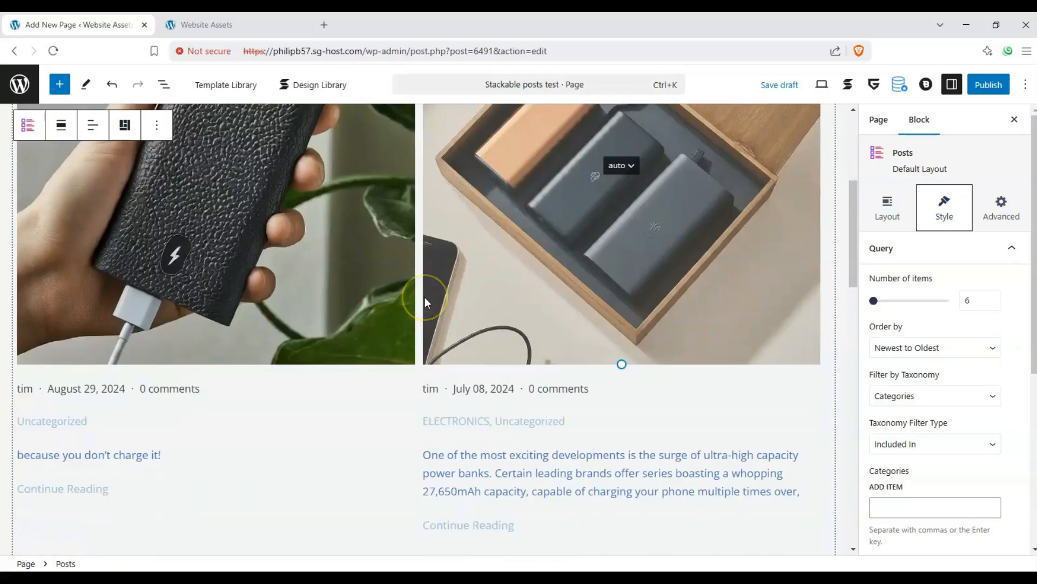
scroll(424, 297, "up", 1)
scroll(425, 296, "up", 4)
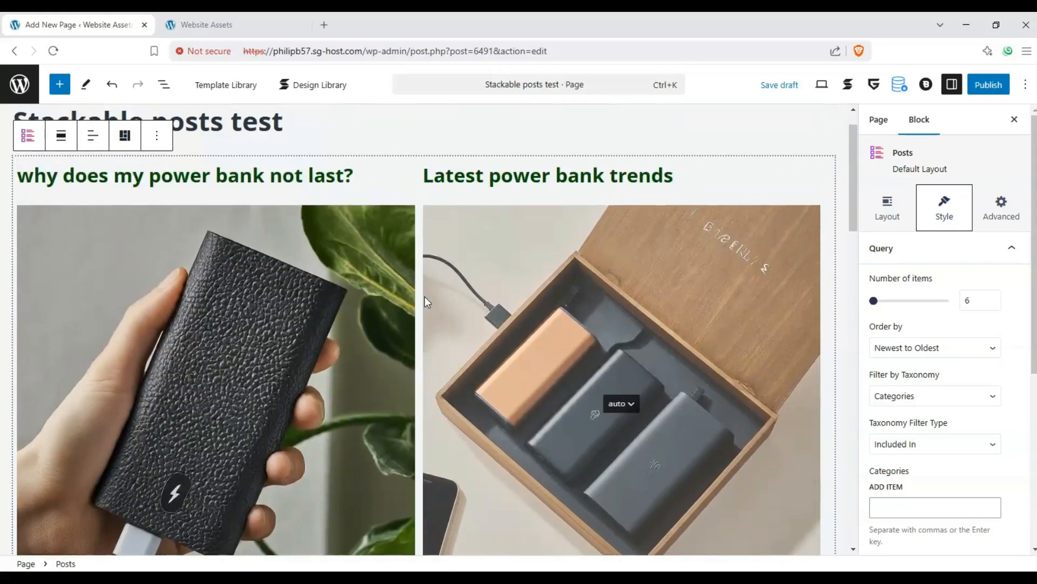
scroll(425, 299, "down", 8)
scroll(423, 303, "down", 3)
scroll(419, 305, "up", 10)
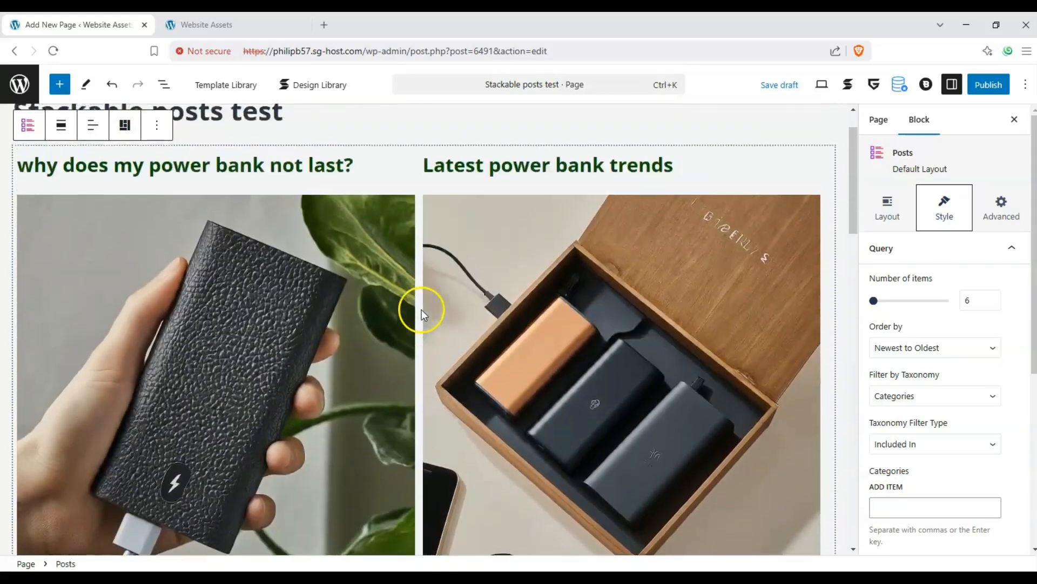
scroll(421, 309, "up", 1)
Set the Posts block to three columns after briefly trying four
left_click(887, 205)
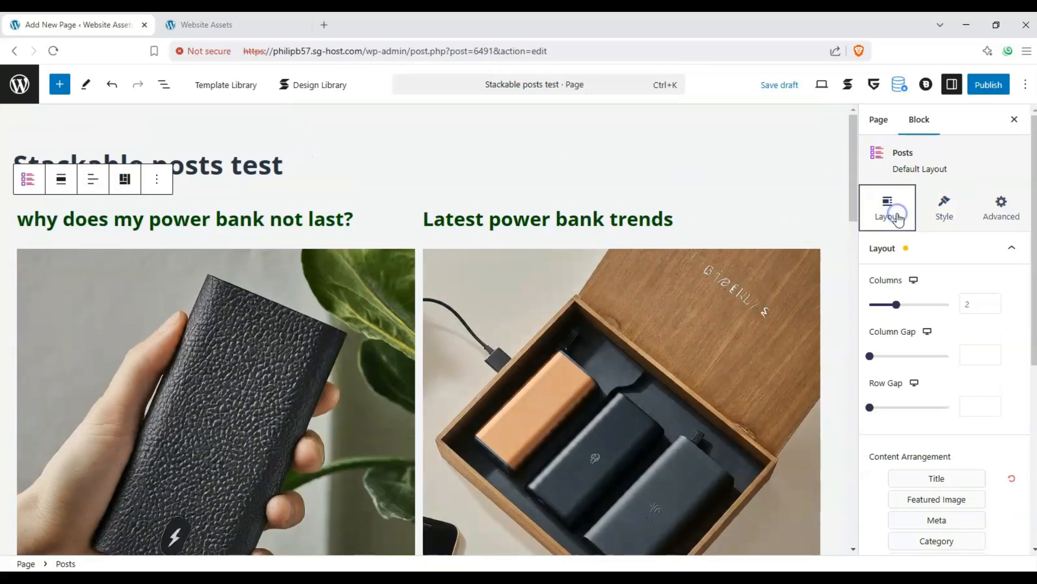
scroll(641, 255, "down", 1)
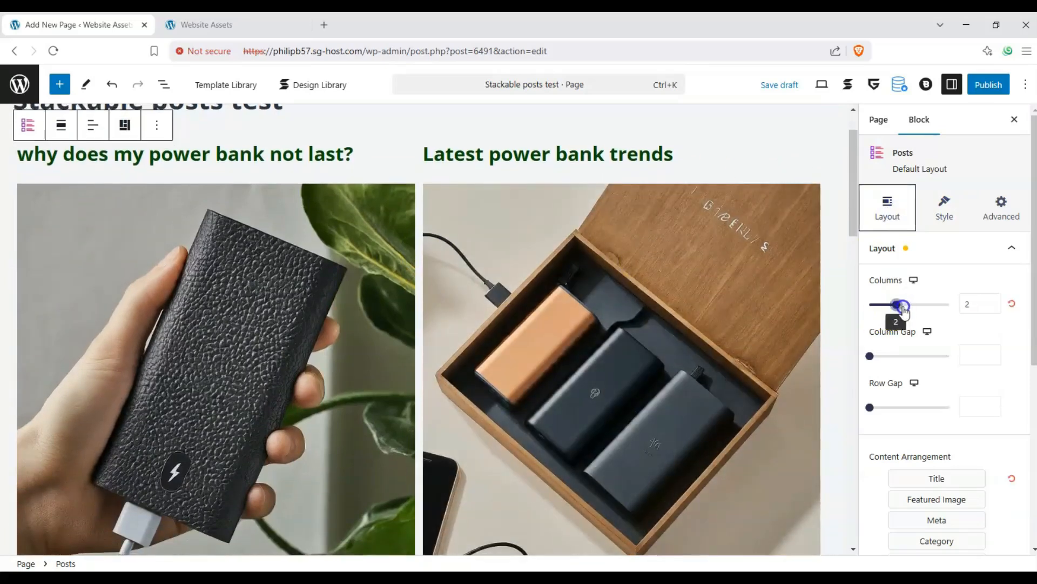
left_click_drag(909, 307, 912, 309)
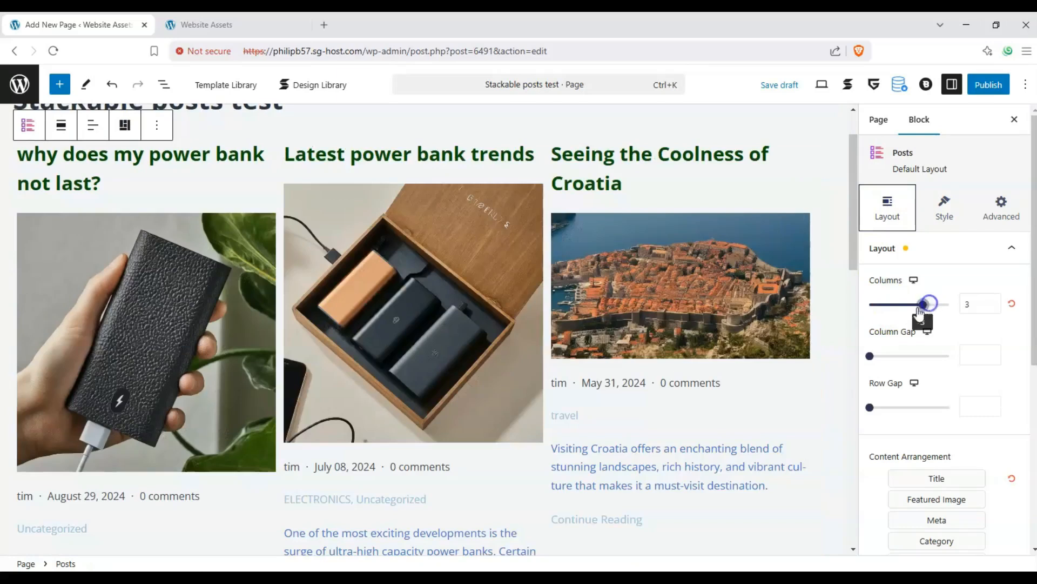
left_click(987, 303)
left_click(887, 309)
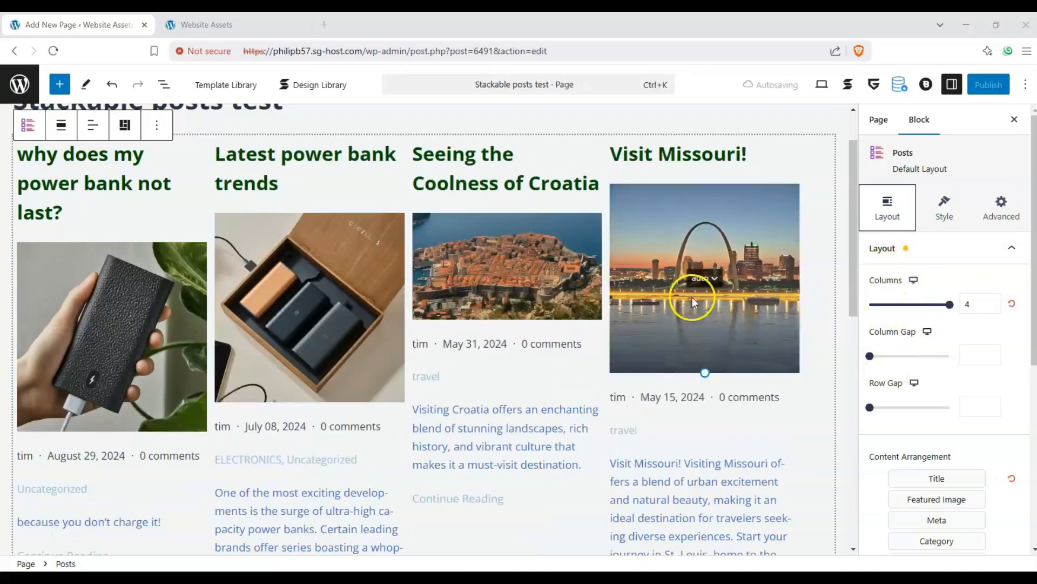
scroll(693, 298, "down", 5)
scroll(693, 300, "up", 3)
scroll(693, 300, "up", 2)
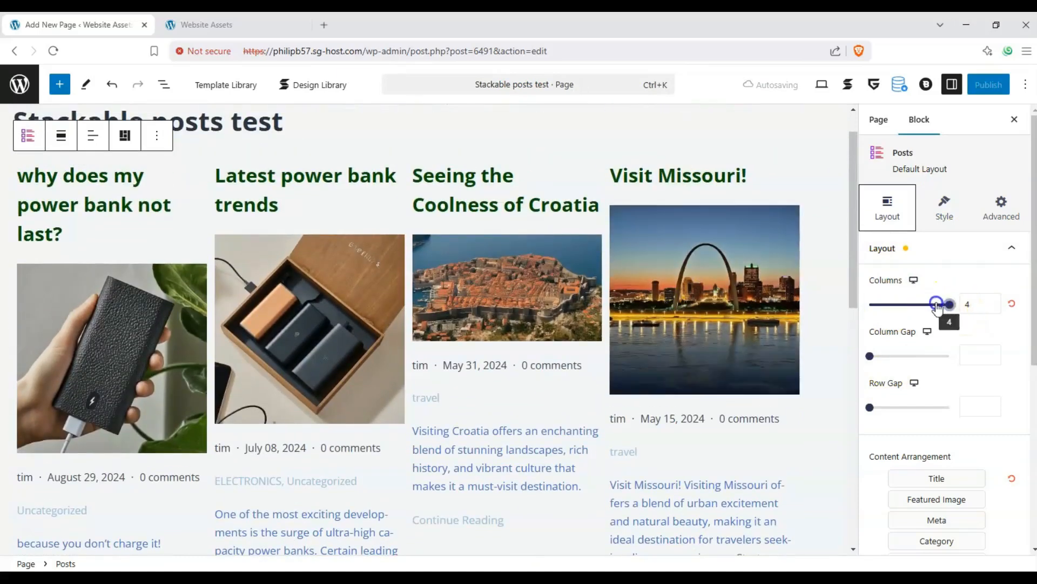
left_click_drag(948, 304, 926, 306)
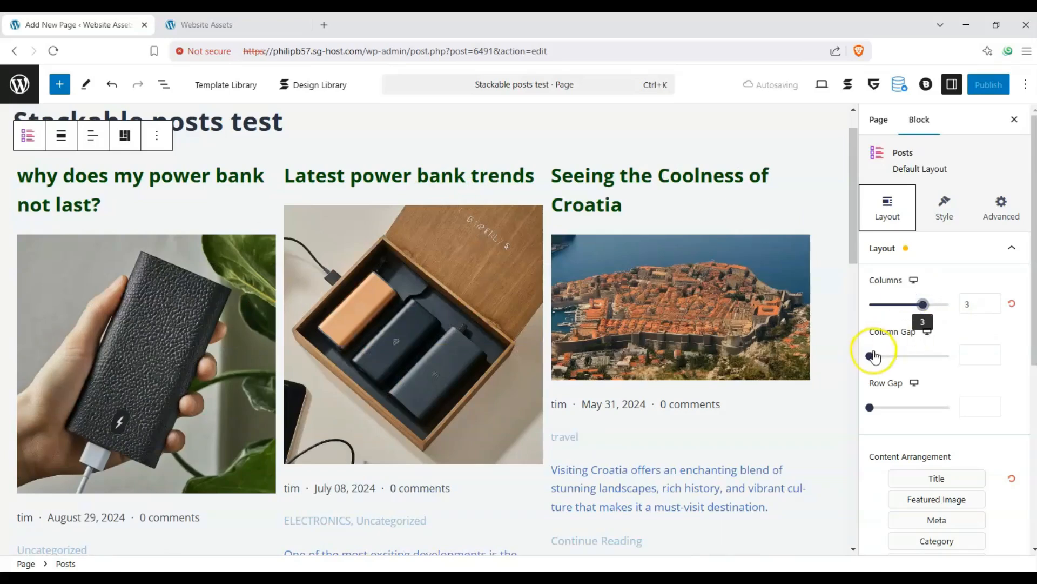
Widen the column gap to 36 and the row gap to 44
left_click_drag(870, 355, 929, 357)
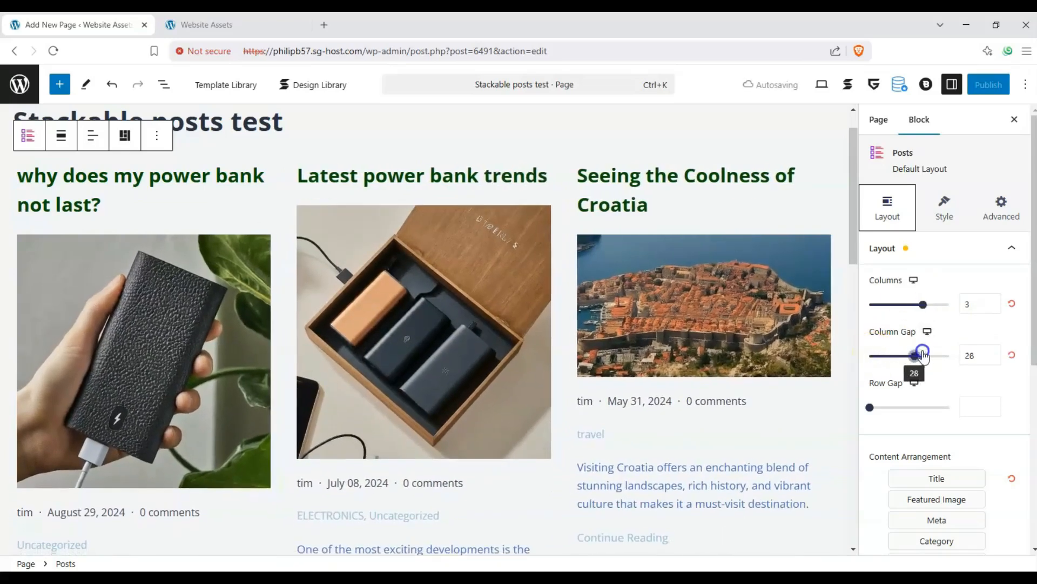
scroll(709, 363, "down", 1)
scroll(708, 360, "down", 5)
scroll(710, 361, "up", 1)
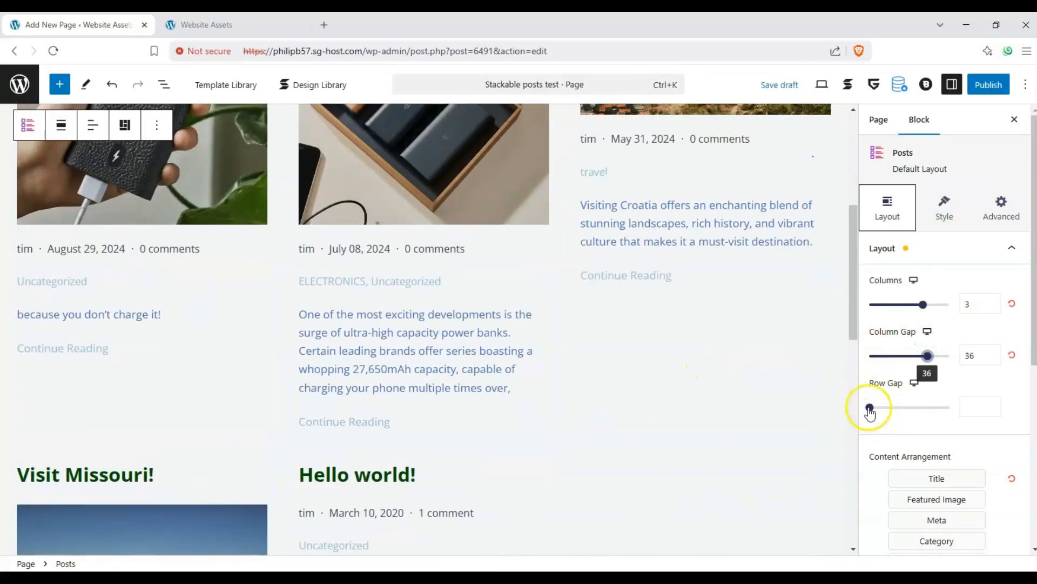
left_click_drag(870, 408, 939, 406)
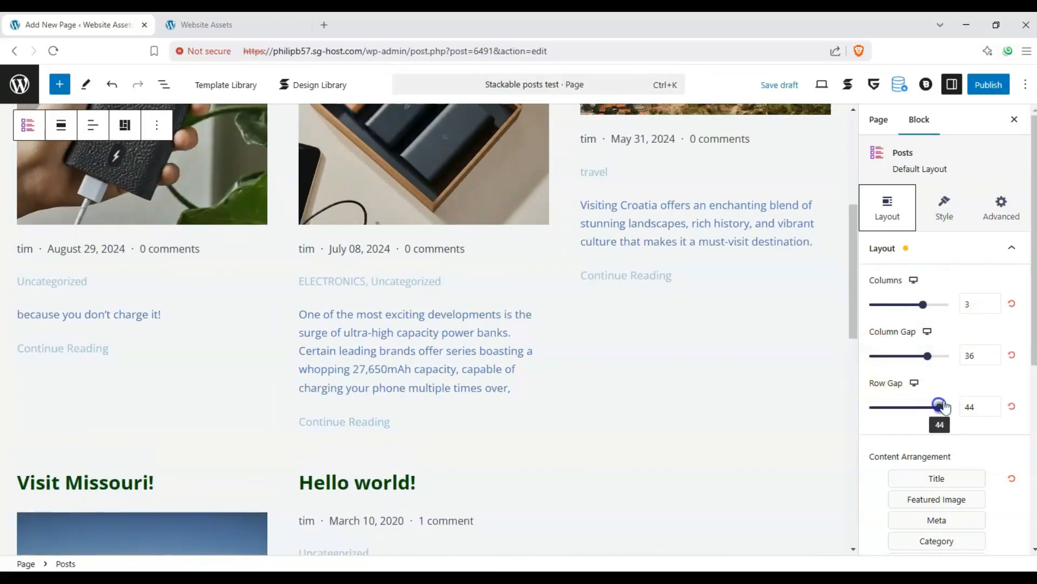
scroll(975, 352, "down", 2)
scroll(795, 343, "up", 4)
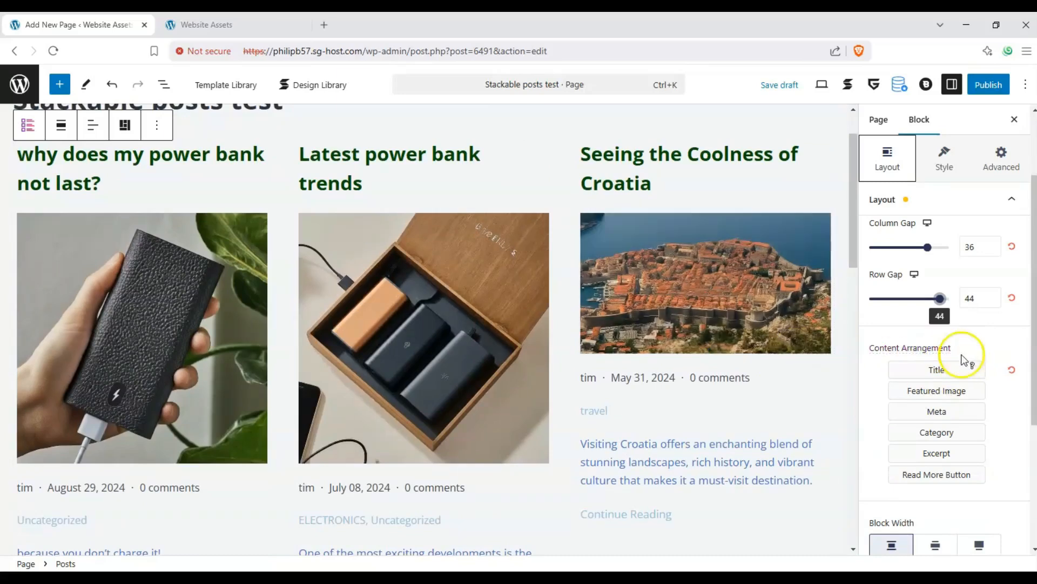
Reset the Content Arrangement of the post parts to its default order
left_click(1012, 369)
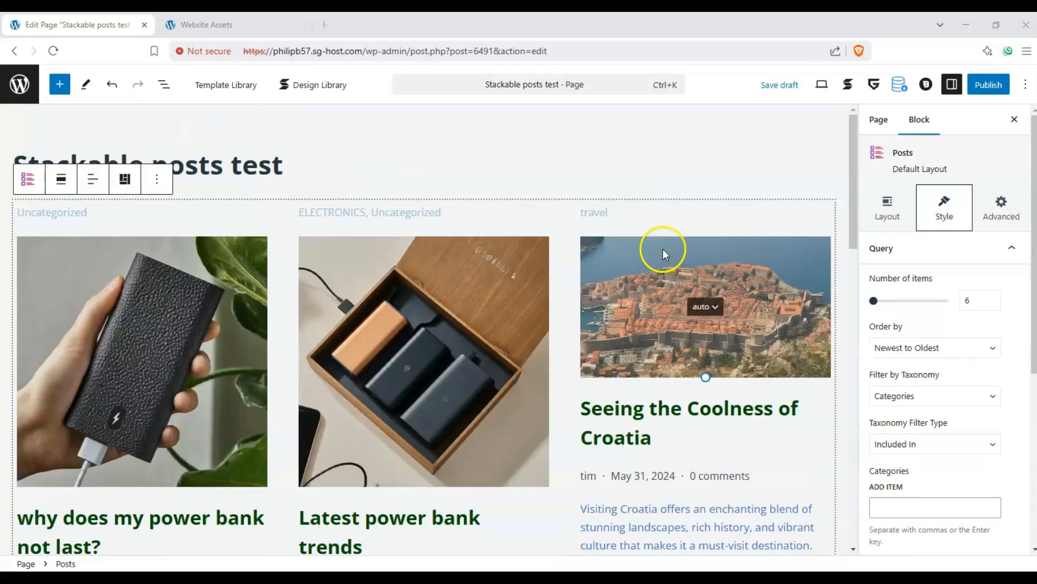
scroll(662, 249, "down", 5)
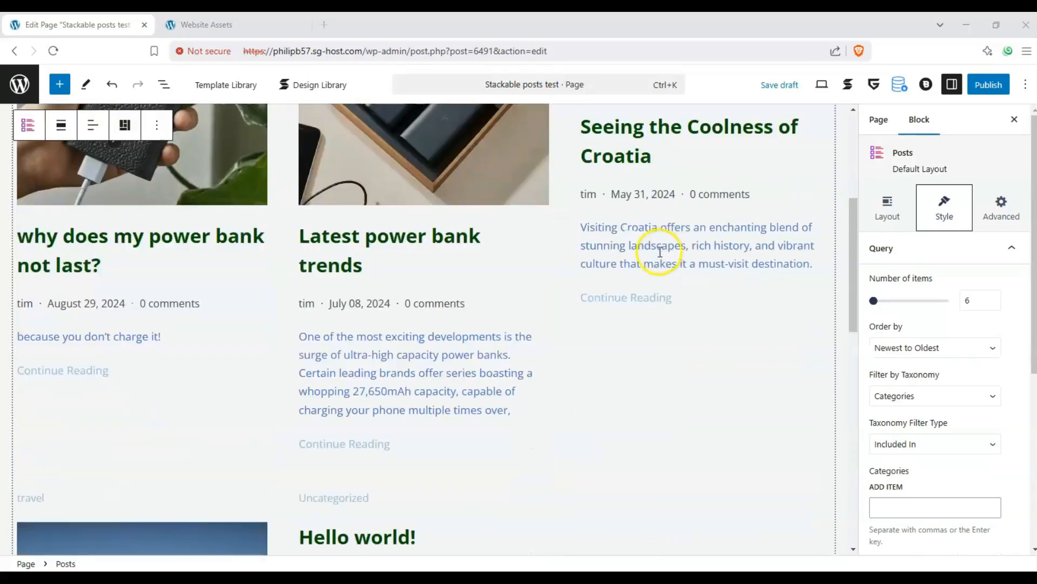
scroll(658, 250, "up", 2)
left_click(902, 208)
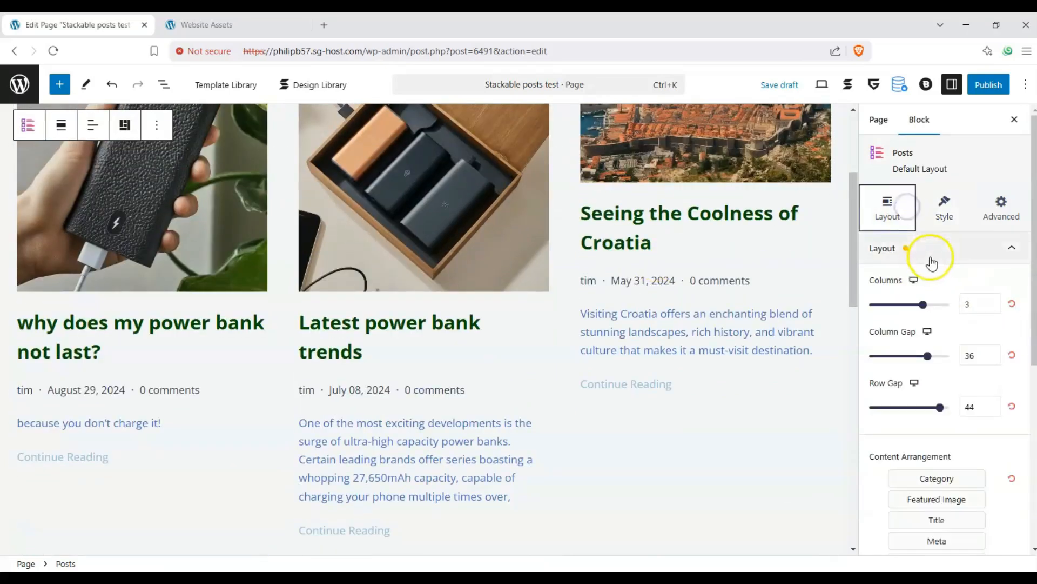
scroll(956, 264, "down", 2)
scroll(672, 319, "down", 1)
scroll(681, 324, "up", 2)
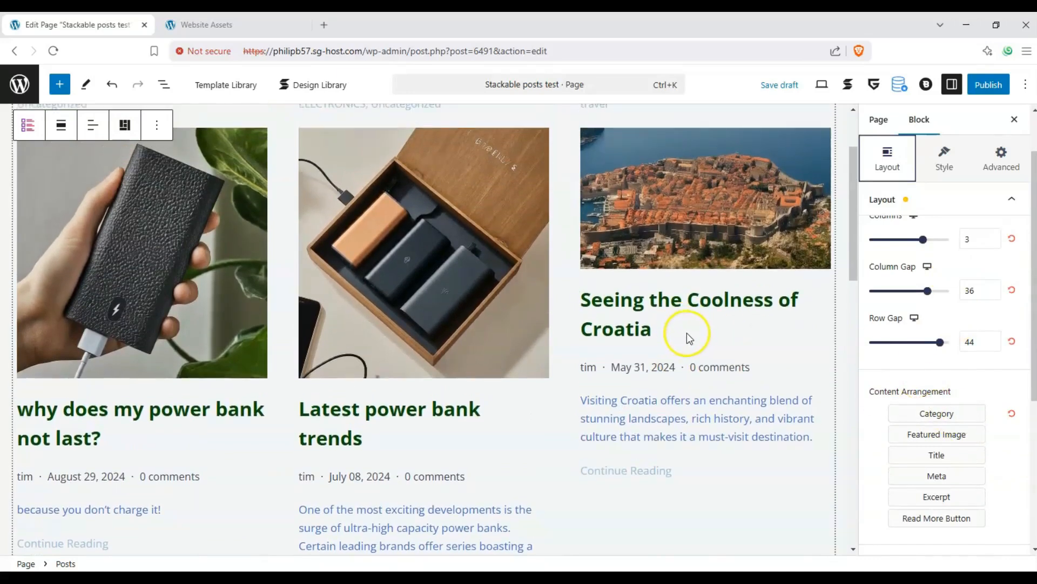
scroll(686, 335, "up", 1)
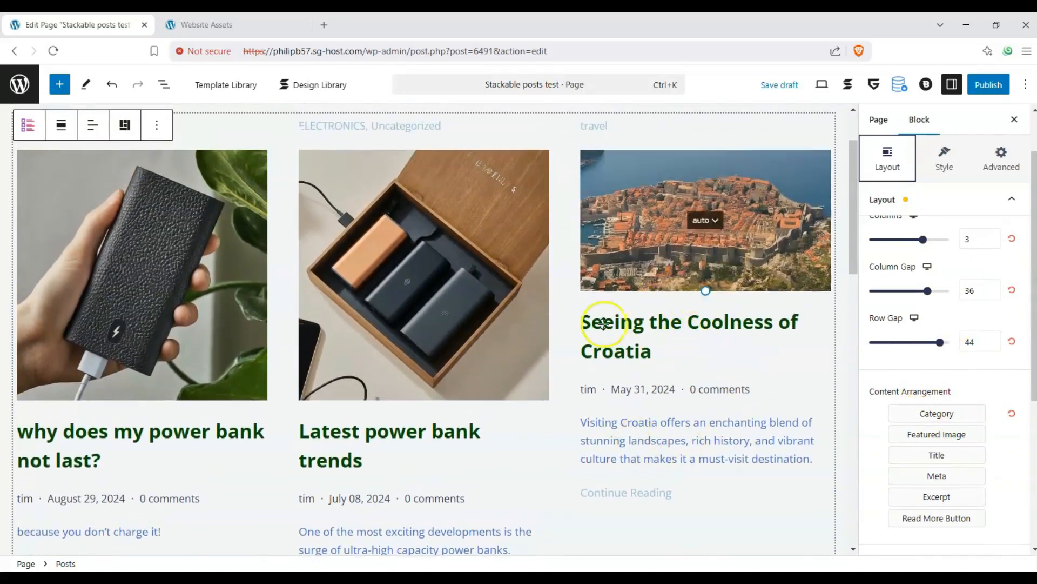
Reorder post parts to Title, Meta, Category, Featured Image, Excerpt, Read More Button
mouse_move(927, 415)
left_mouse_down()
mouse_move(946, 436)
mouse_move(945, 413)
left_mouse_up()
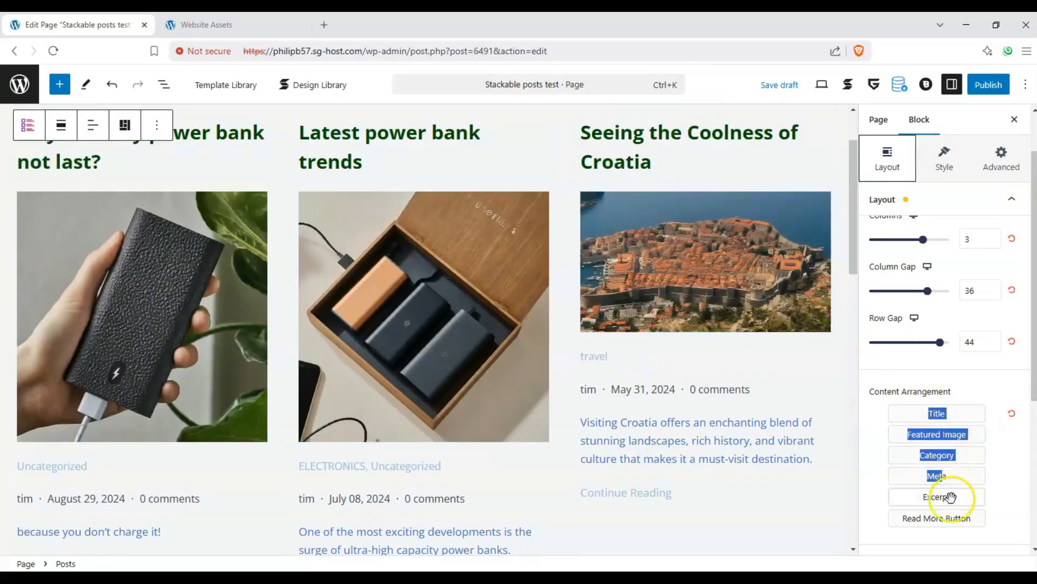
left_click_drag(952, 516, 936, 433)
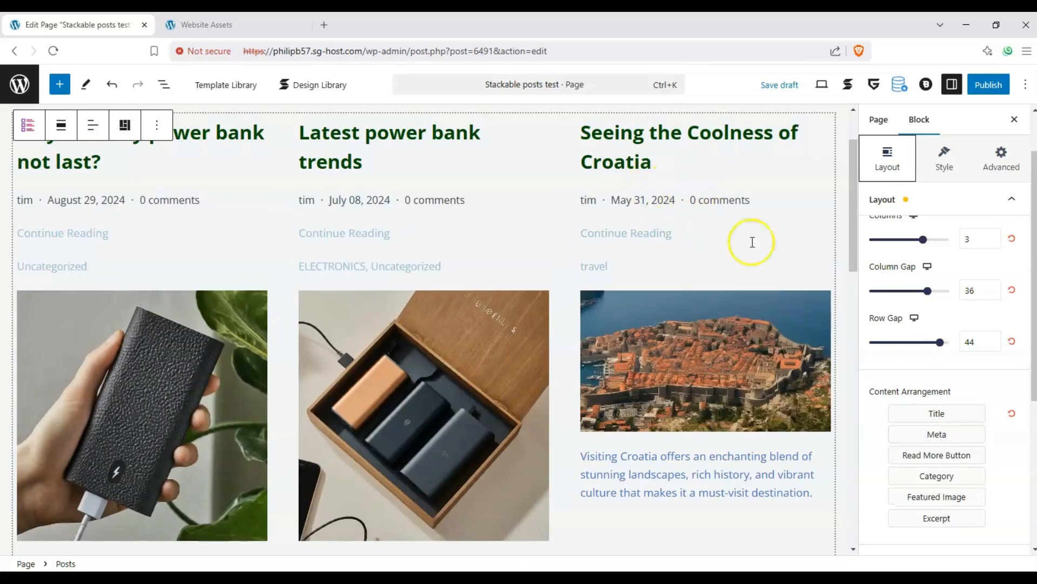
scroll(894, 336, "down", 1)
left_click_drag(908, 432, 944, 501)
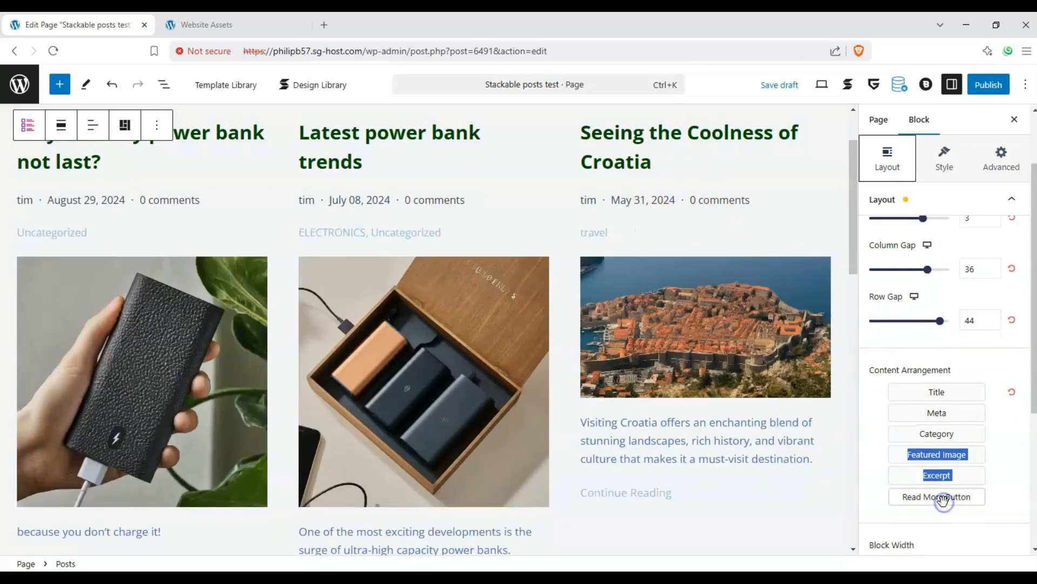
left_click(998, 483)
scroll(712, 301, "down", 3)
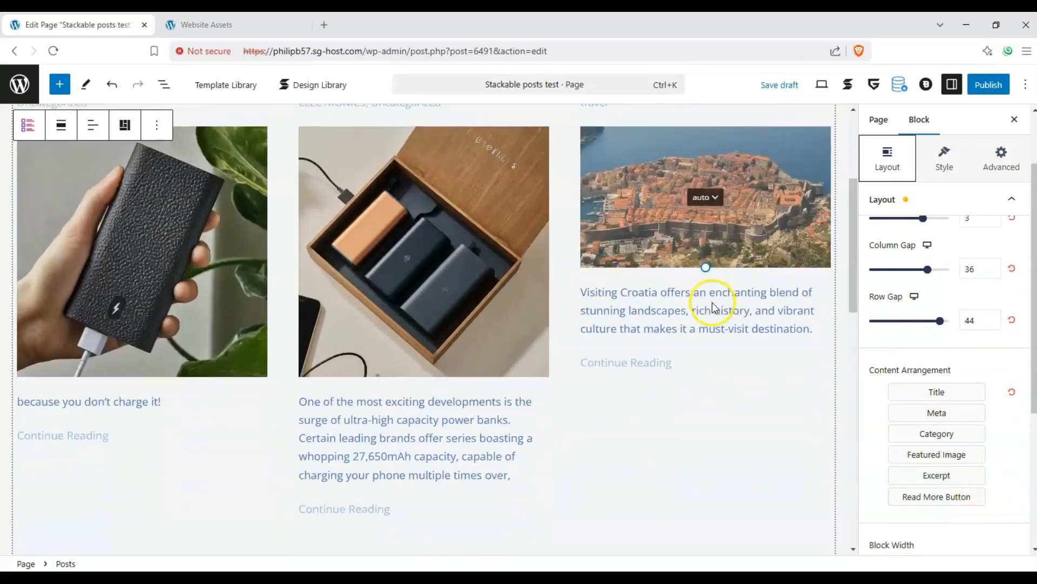
scroll(712, 303, "up", 1)
scroll(944, 358, "down", 5)
Make the Posts block full width with right-aligned post content
scroll(941, 355, "up", 1)
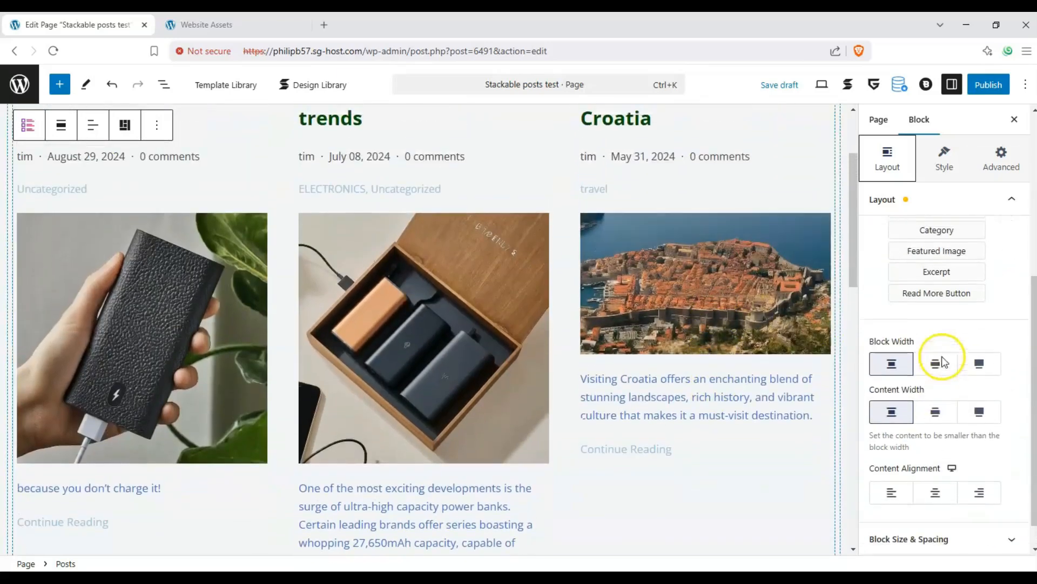
left_click(977, 375)
left_click(938, 374)
left_click(986, 377)
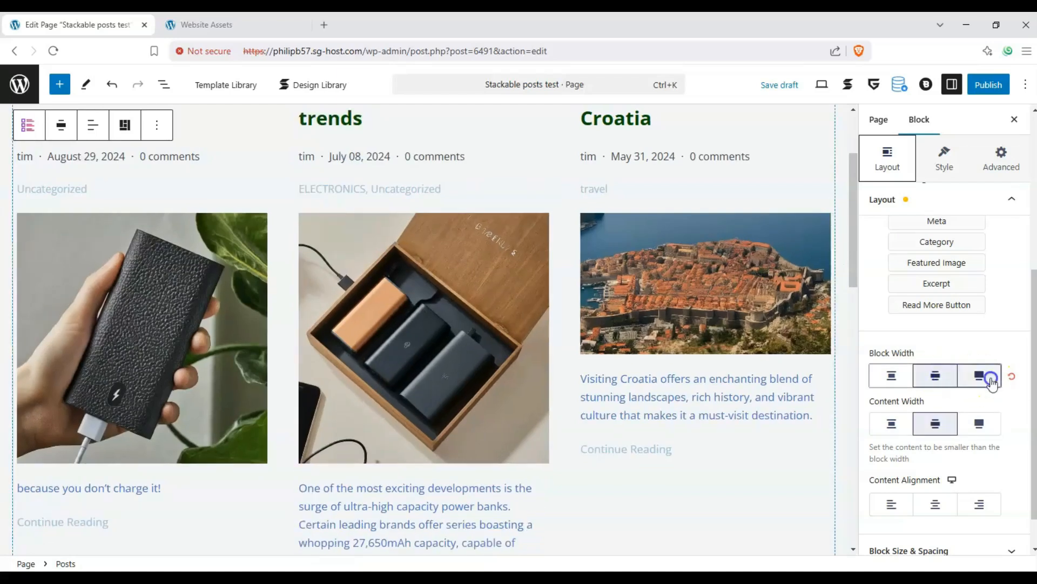
left_click(936, 505)
left_click(981, 505)
left_click(938, 506)
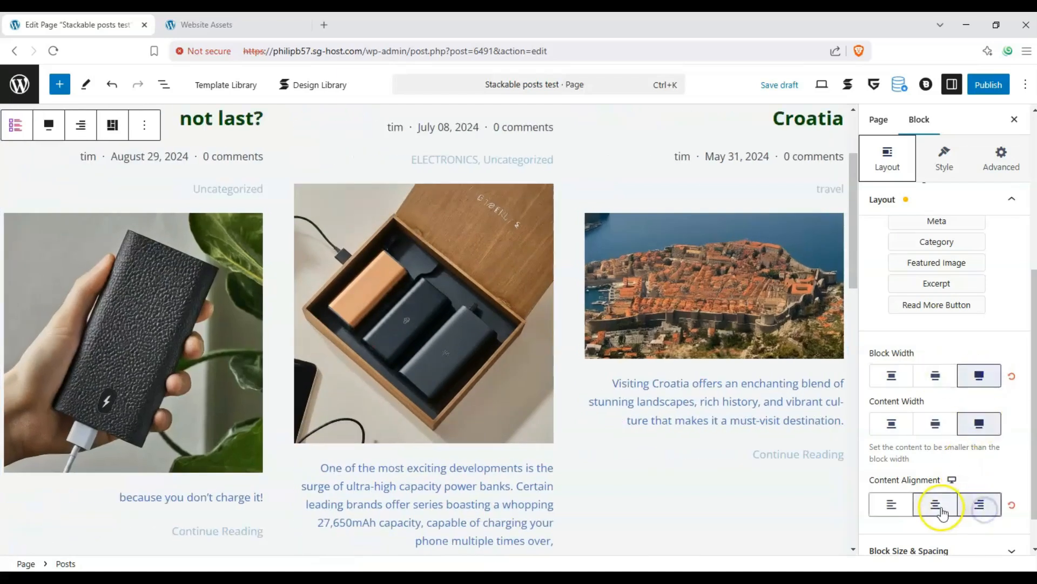
left_click(980, 504)
scroll(989, 510, "down", 1)
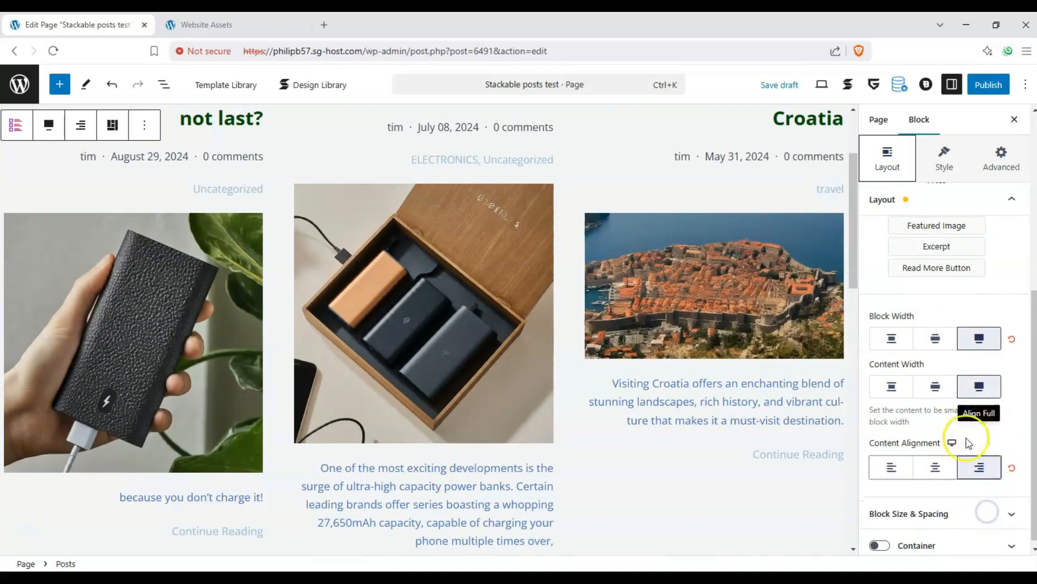
Turn on the Container so each post is a card, with larger padding and 101 minimum height
left_click(879, 539)
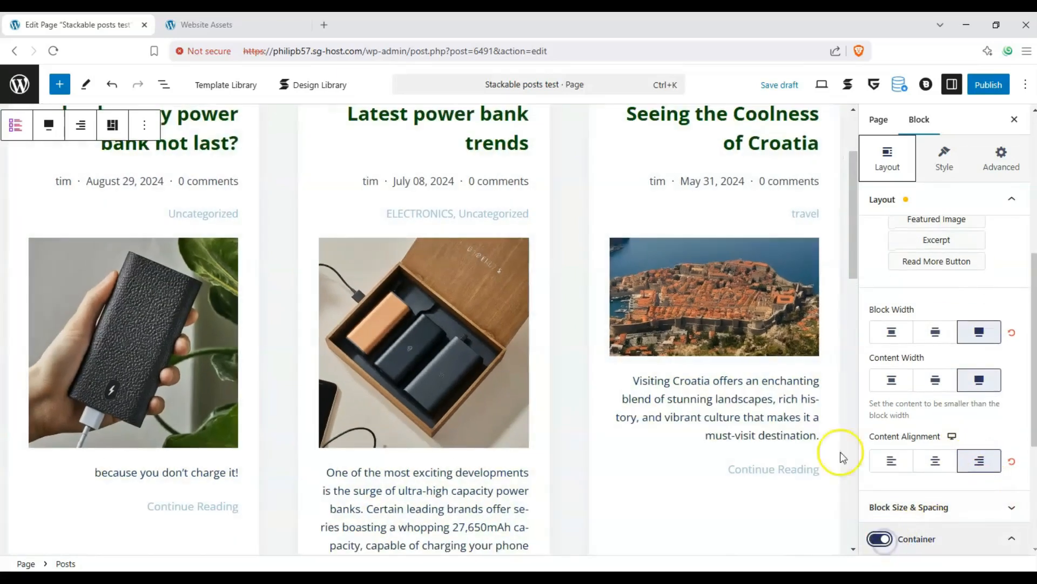
scroll(608, 303, "down", 2)
scroll(610, 303, "down", 1)
scroll(630, 316, "up", 3)
scroll(621, 330, "down", 2)
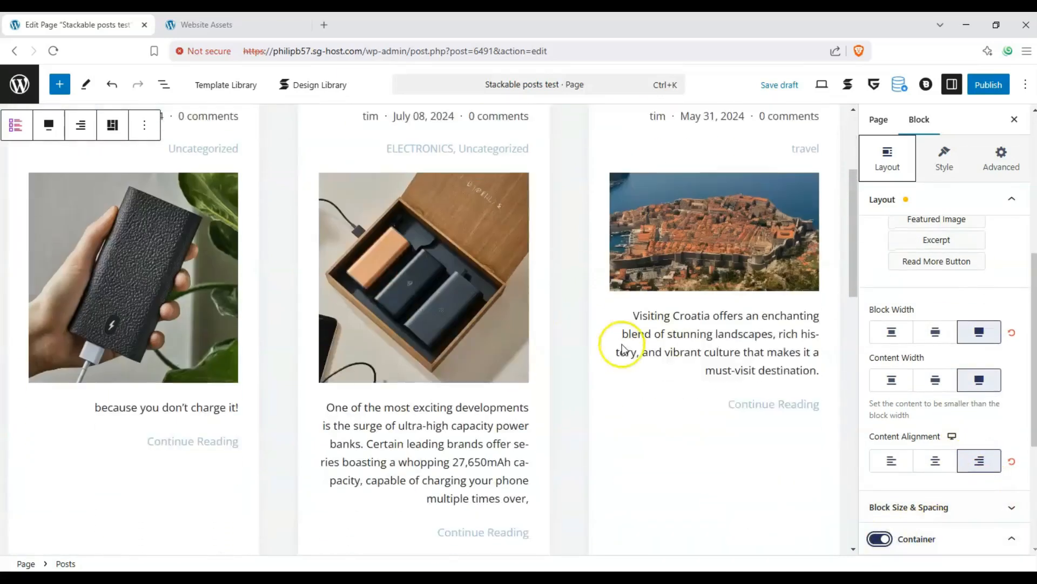
left_click(1019, 545)
left_click(990, 316)
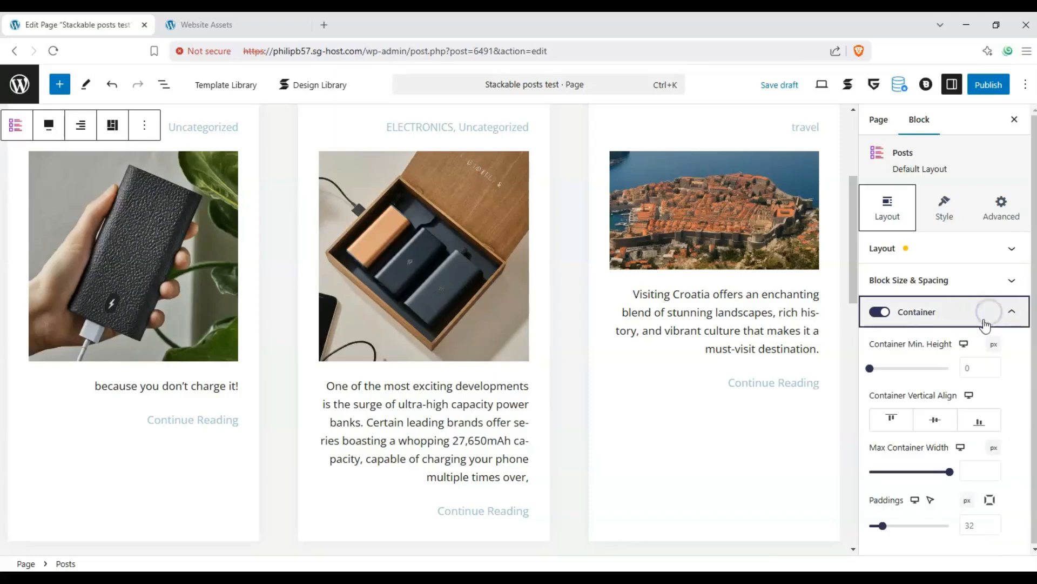
mouse_move(883, 525)
left_mouse_down()
mouse_move(898, 528)
mouse_move(883, 525)
left_mouse_up()
left_click_drag(870, 367, 879, 368)
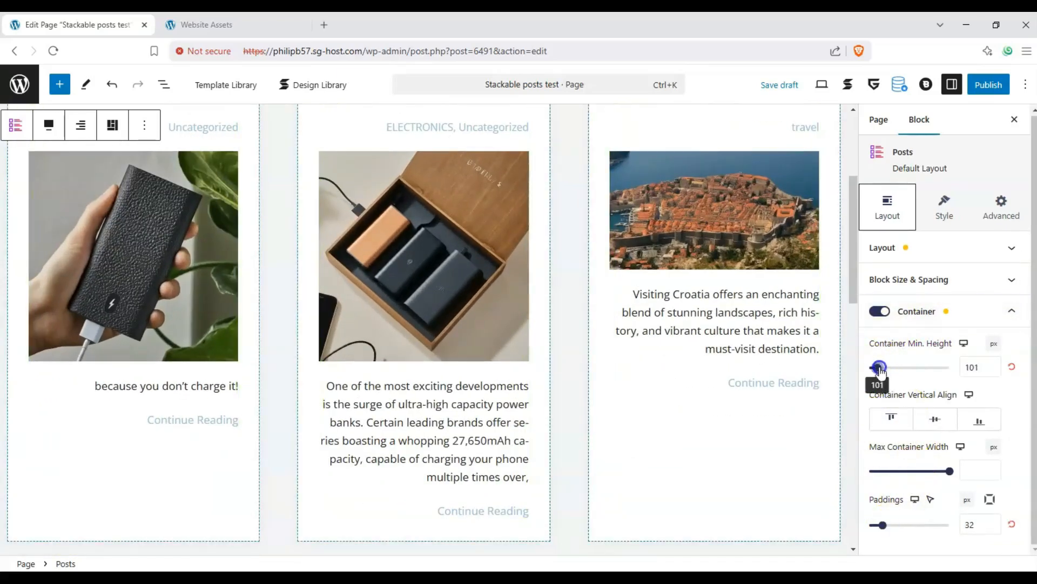
left_click(1012, 311)
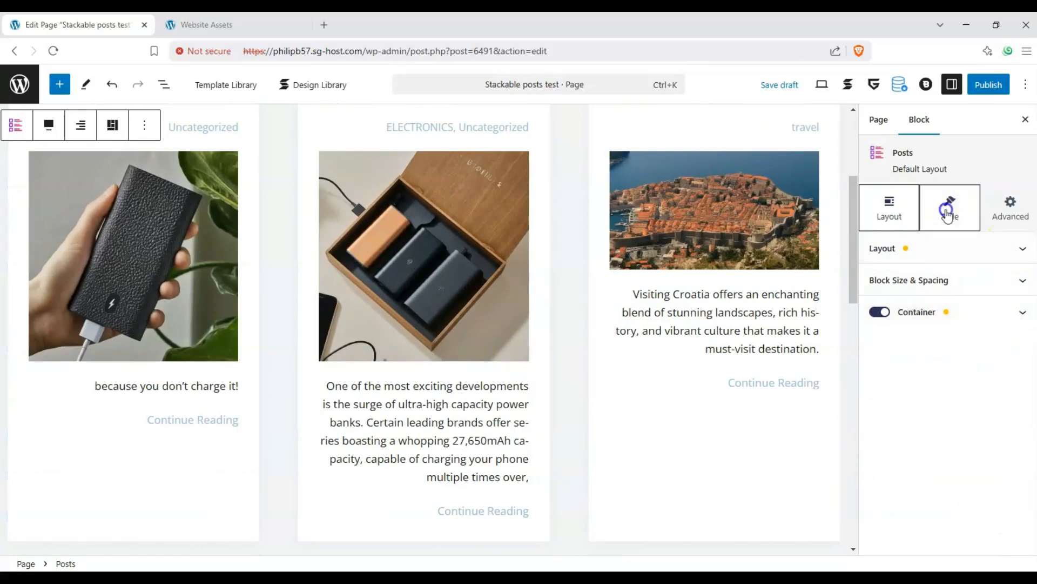
Limit the Posts block query to show only 3 posts
left_click(945, 208)
scroll(636, 239, "up", 4)
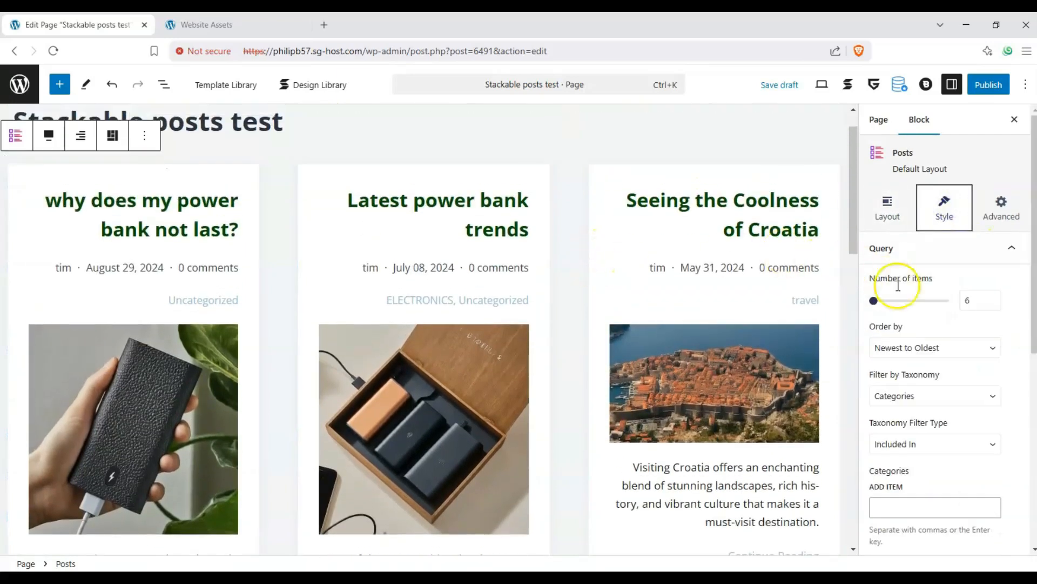
left_click_drag(882, 307, 864, 306)
left_click_drag(863, 307, 871, 306)
scroll(703, 295, "down", 5)
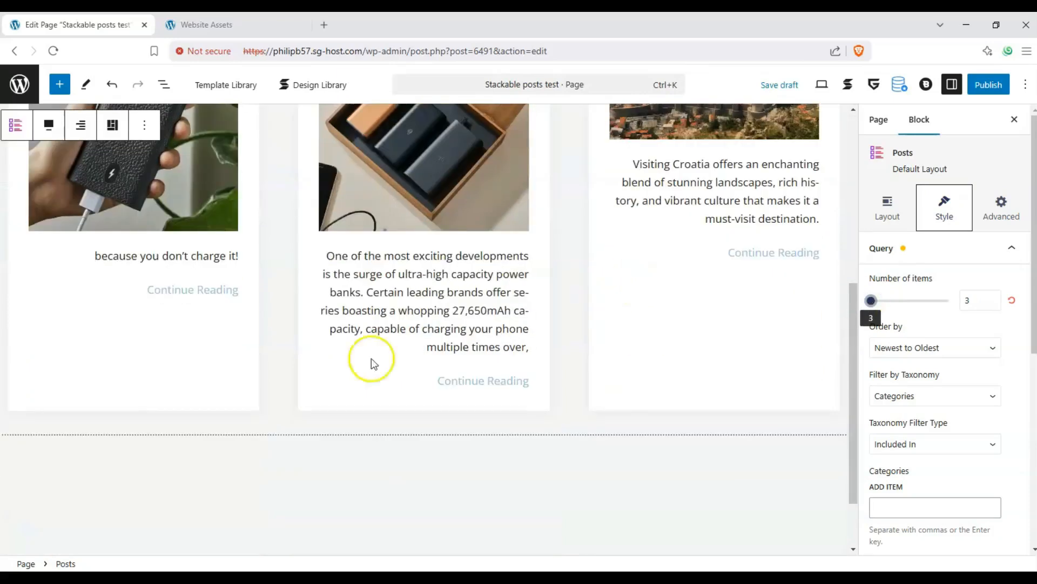
scroll(716, 382, "up", 2)
left_click(889, 212)
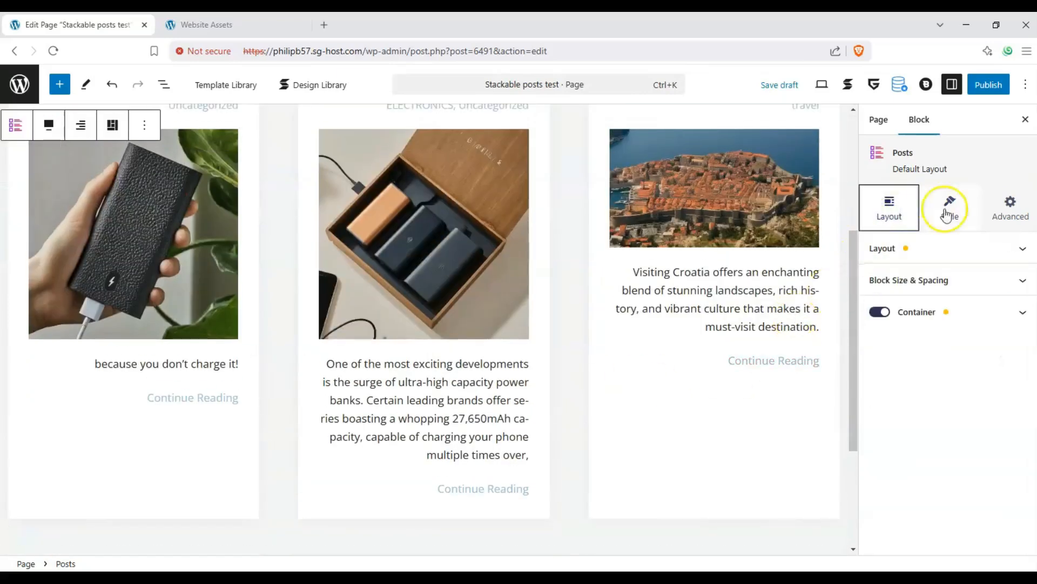
left_click(967, 248)
left_click(930, 204)
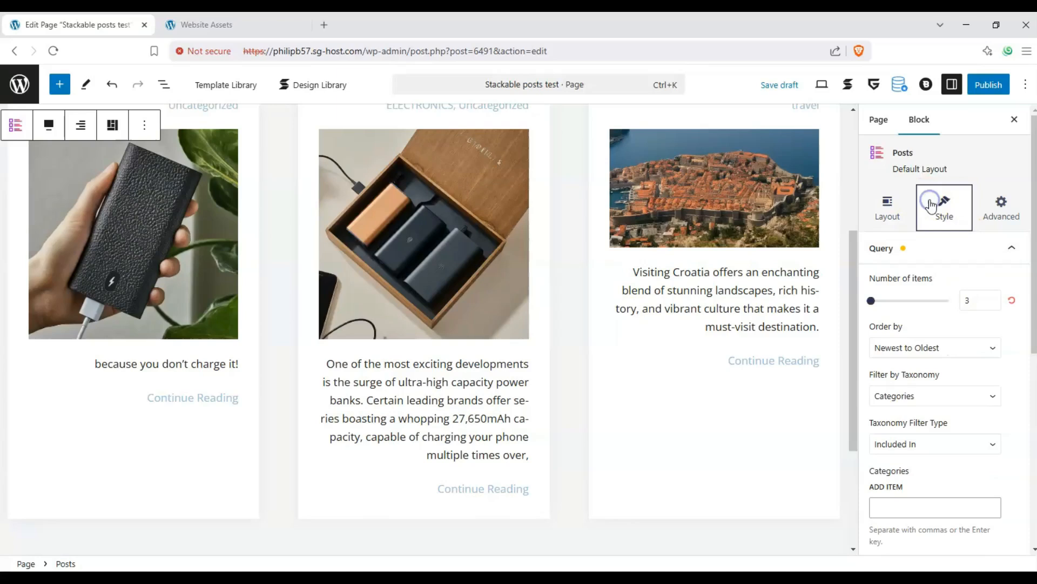
Set Order by to Newest to Oldest after trying A→Z, Menu Order, Random and Oldest to Newest
left_click(949, 345)
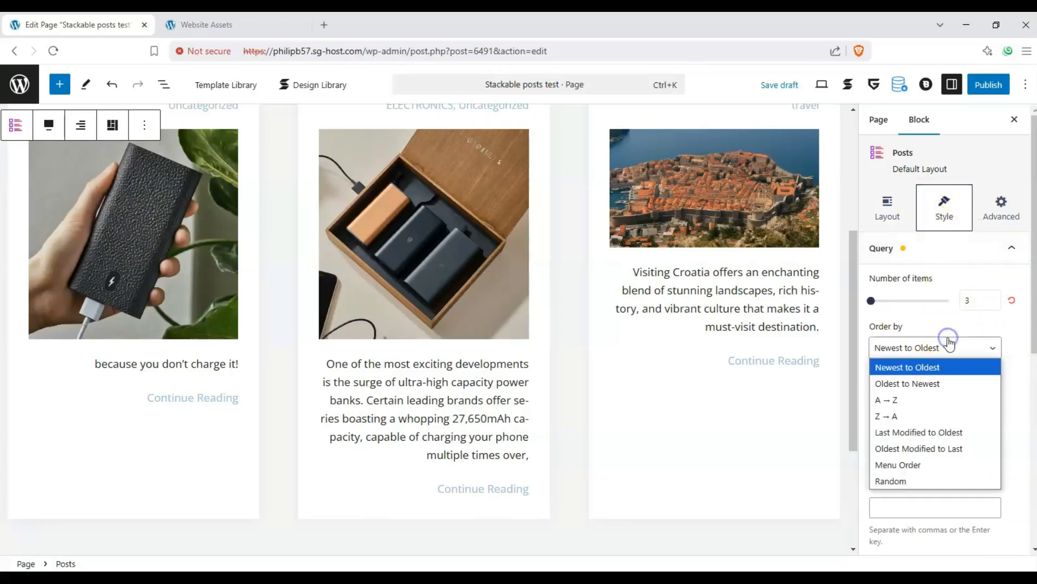
left_click(925, 399)
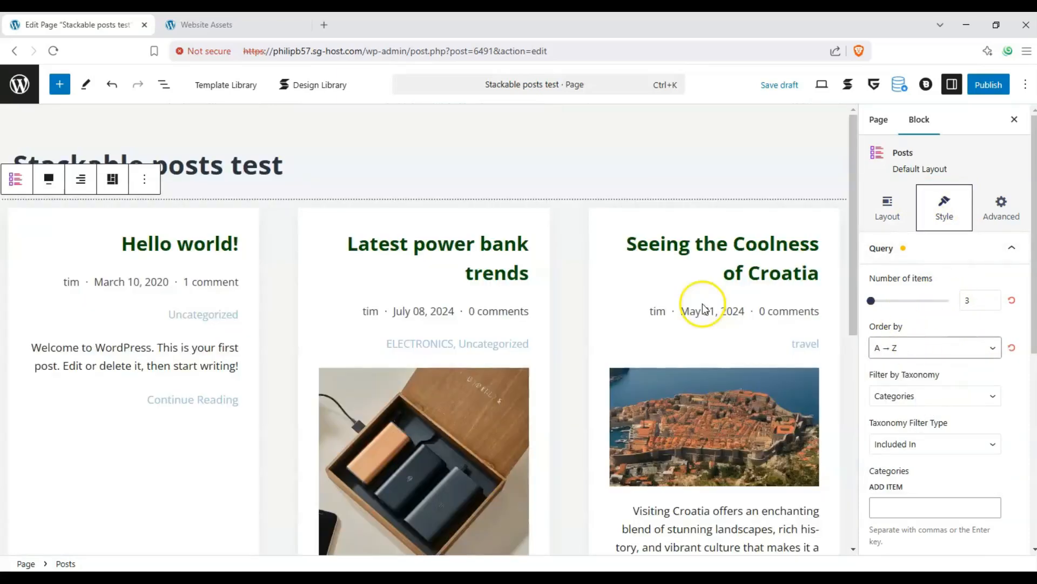
scroll(748, 311, "down", 1)
left_click(933, 351)
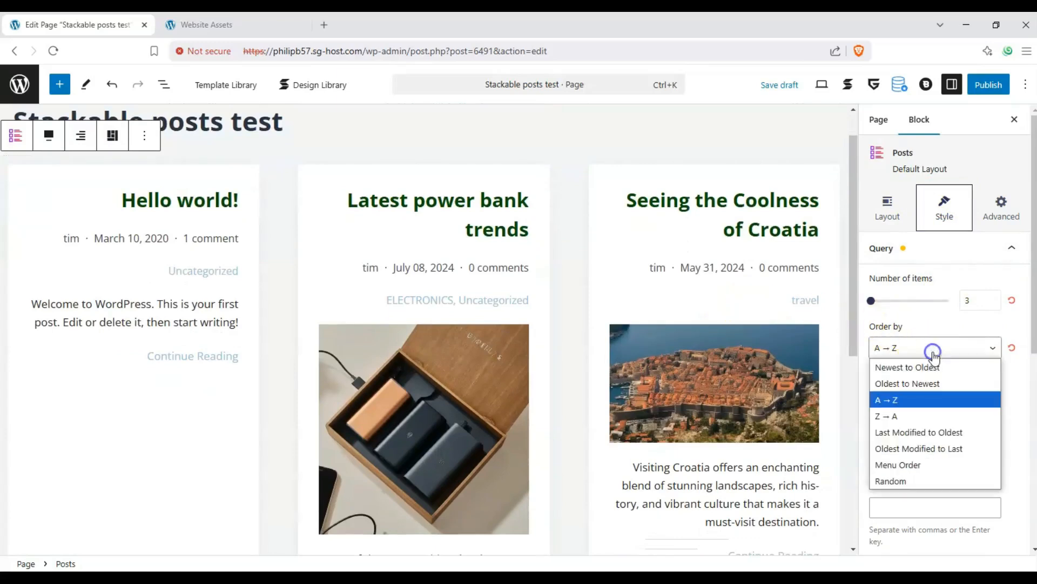
left_click(927, 464)
left_click(925, 357)
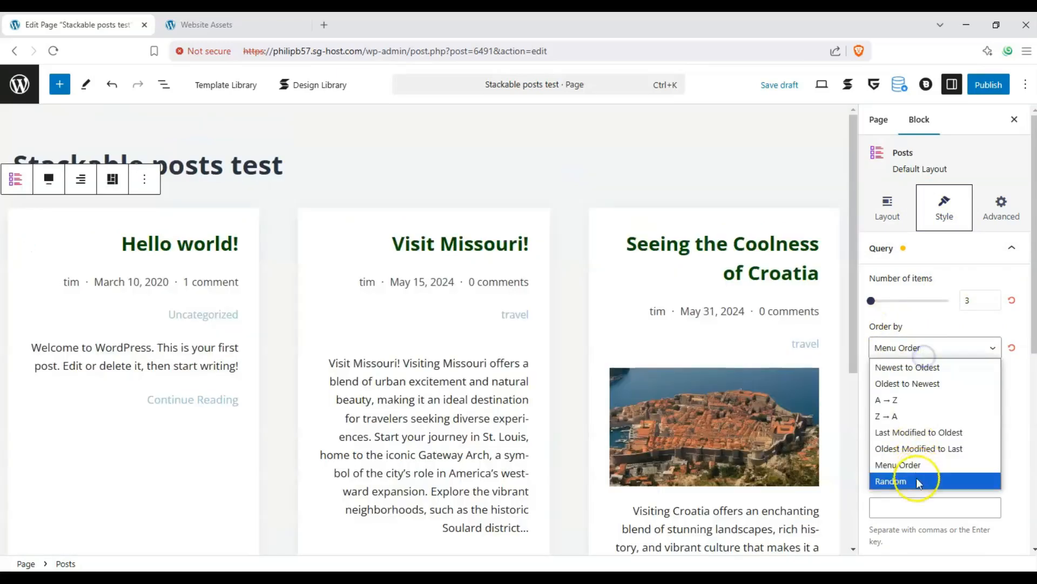
left_click(917, 479)
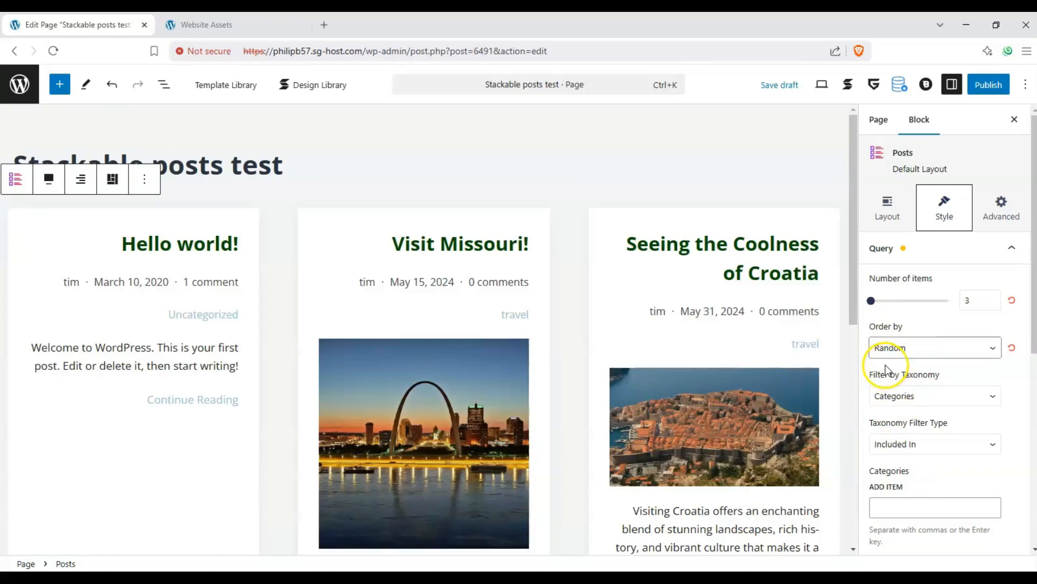
left_click(924, 351)
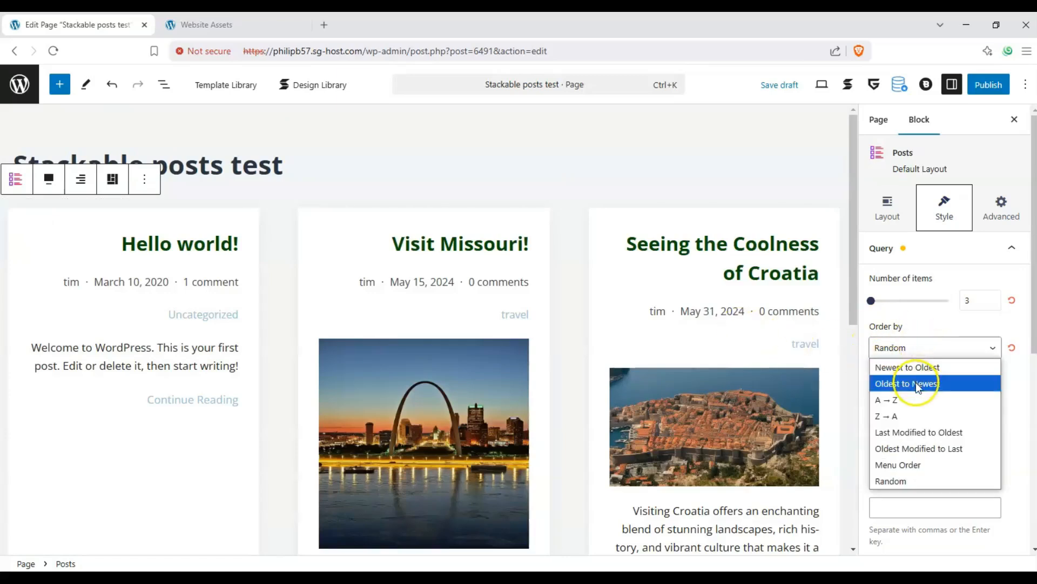
left_click(916, 381)
left_click(915, 371)
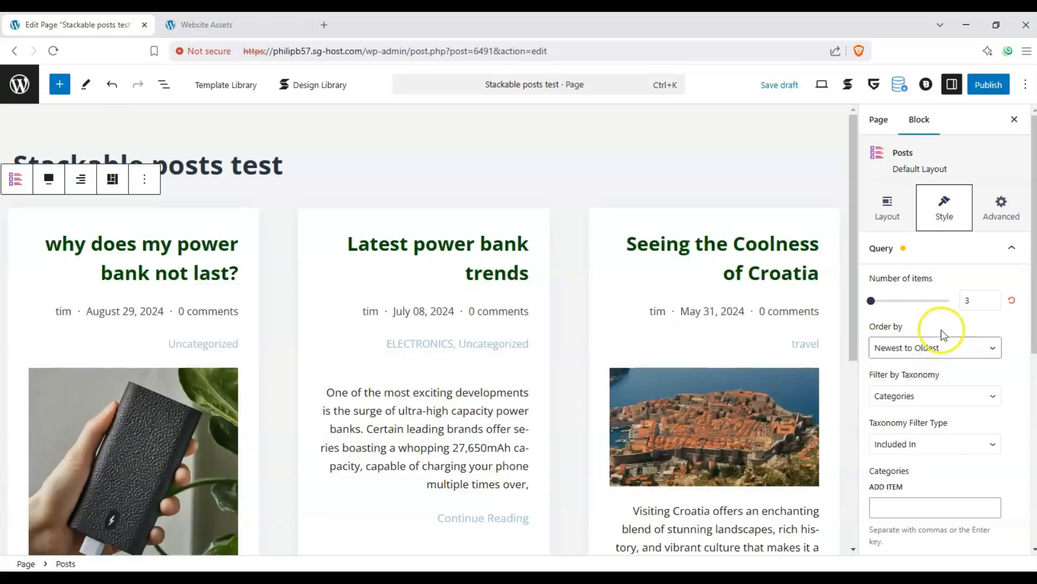
left_click(947, 396)
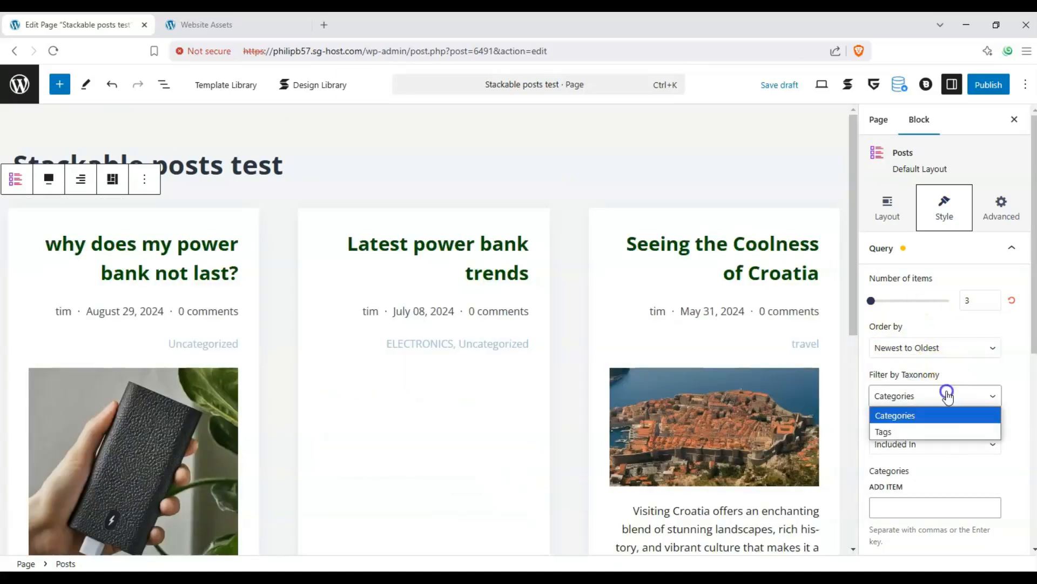
left_click(939, 427)
scroll(919, 454, "down", 1)
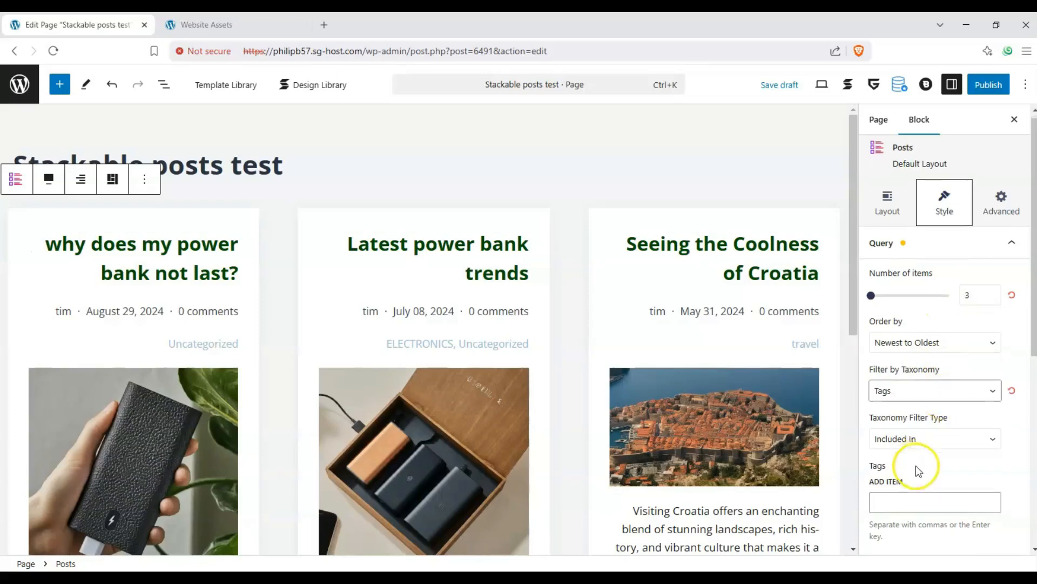
left_click(906, 376)
left_click(919, 394)
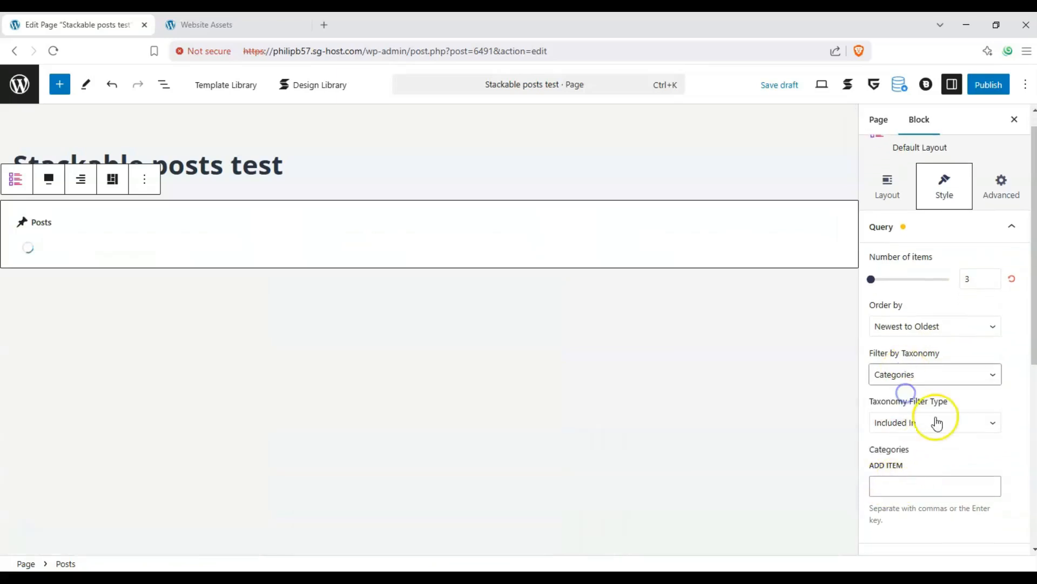
left_click(937, 422)
left_click(936, 422)
left_click(936, 421)
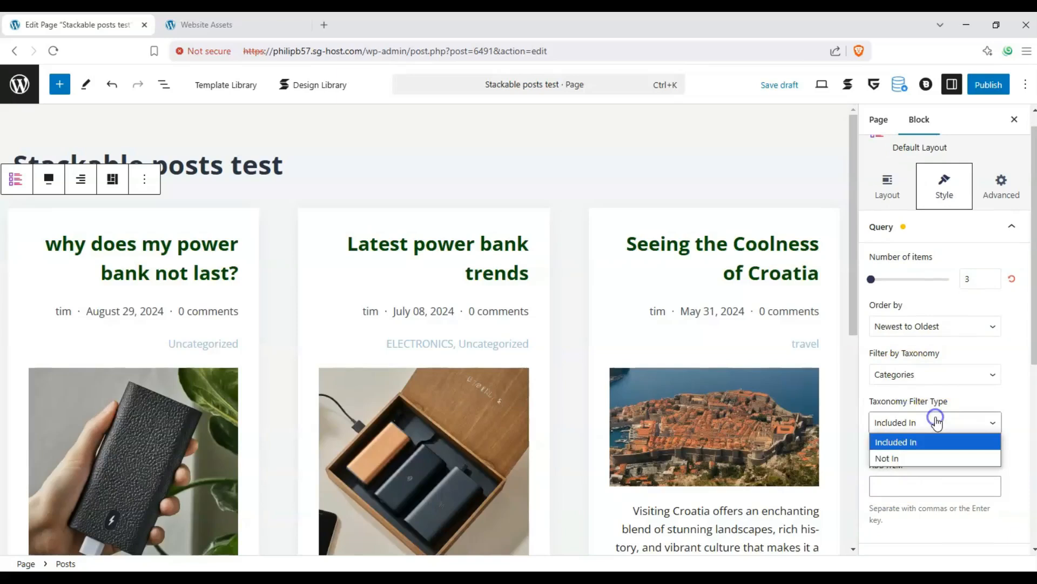
left_click(938, 422)
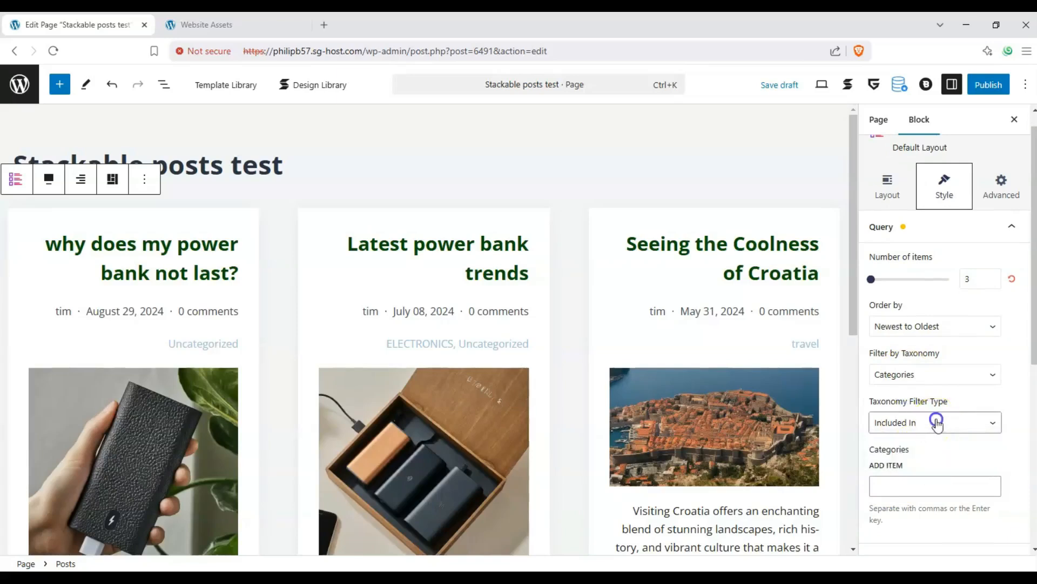
scroll(948, 394, "down", 3)
scroll(379, 259, "down", 3)
scroll(324, 240, "up", 3)
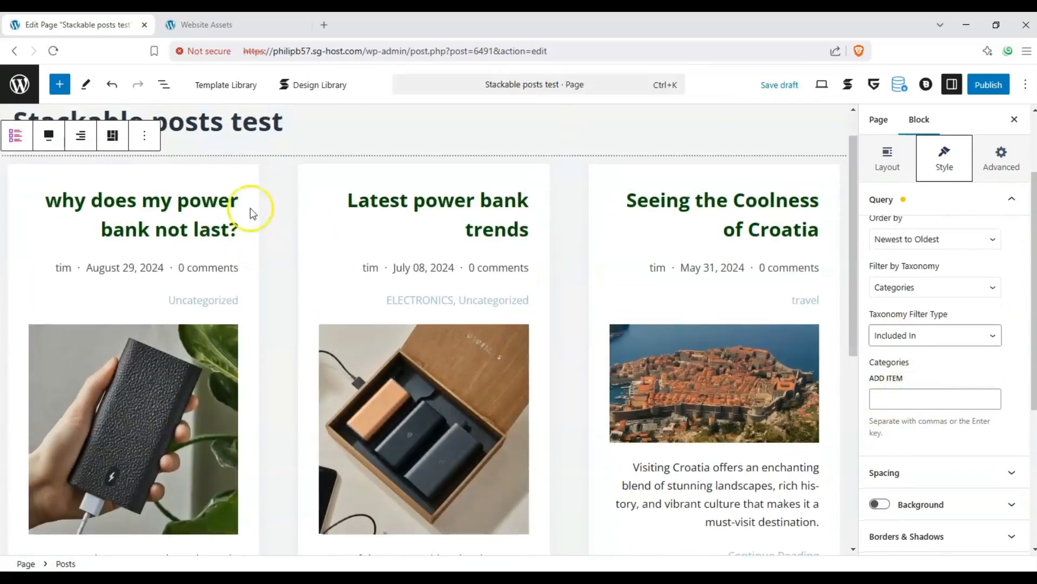
scroll(591, 267, "down", 1)
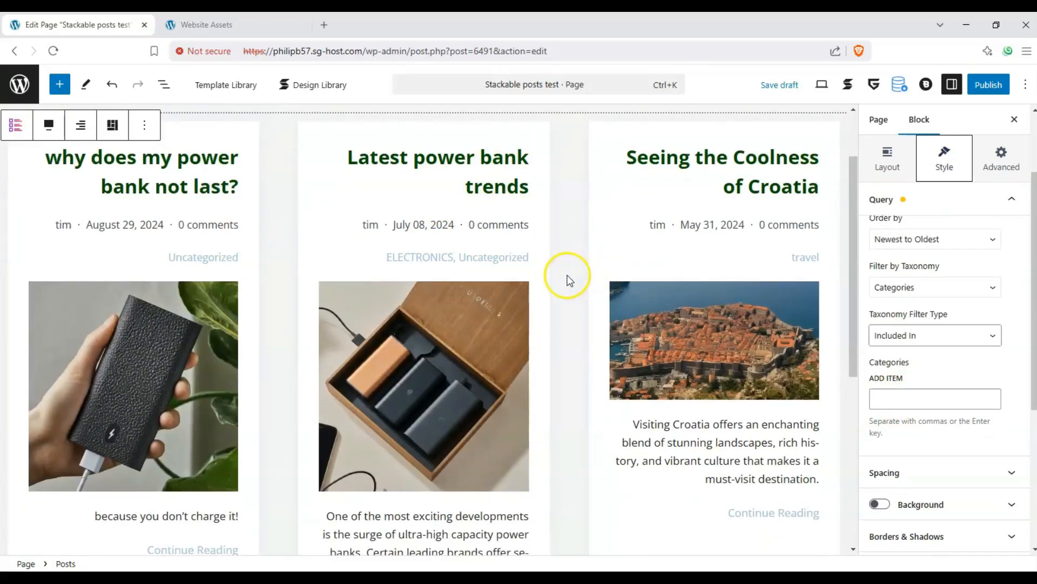
scroll(544, 219, "up", 2)
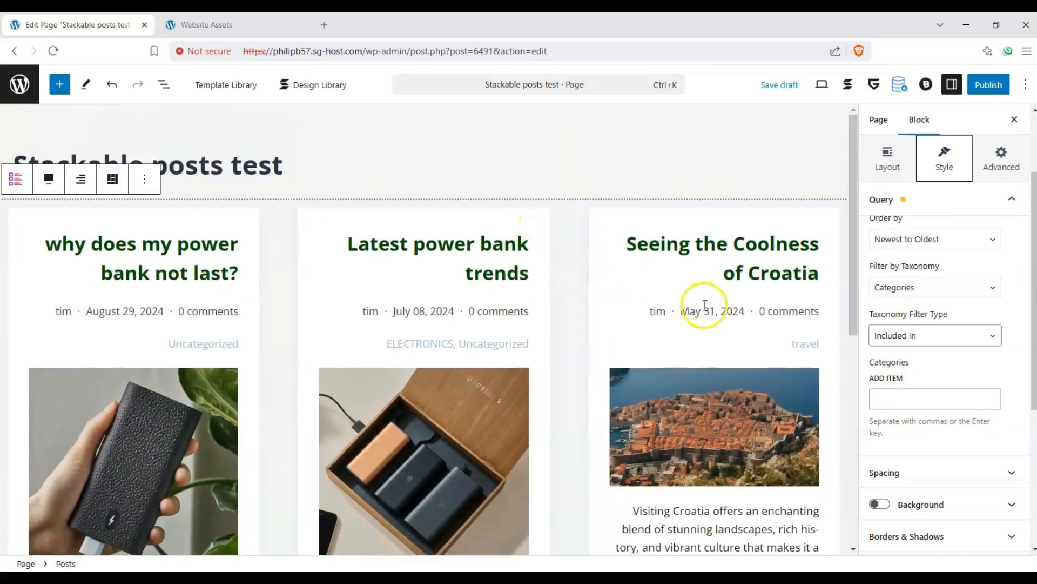
scroll(589, 321, "down", 1)
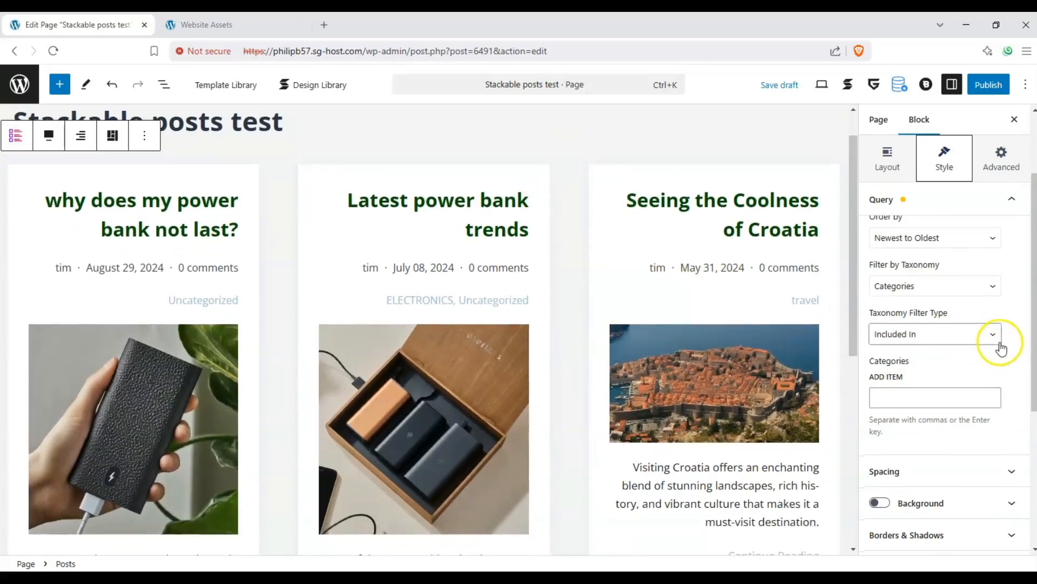
scroll(998, 378, "down", 1)
Set spacing to 0 for featured image, title, category, excerpt and read-more link, and meta to 2
left_click(997, 433)
mouse_move(874, 258)
left_mouse_down()
mouse_move(893, 264)
mouse_move(862, 262)
left_mouse_up()
mouse_move(870, 312)
left_mouse_down()
mouse_move(905, 318)
mouse_move(868, 317)
left_mouse_up()
mouse_move(871, 364)
left_mouse_down()
mouse_move(895, 369)
mouse_move(869, 365)
left_mouse_up()
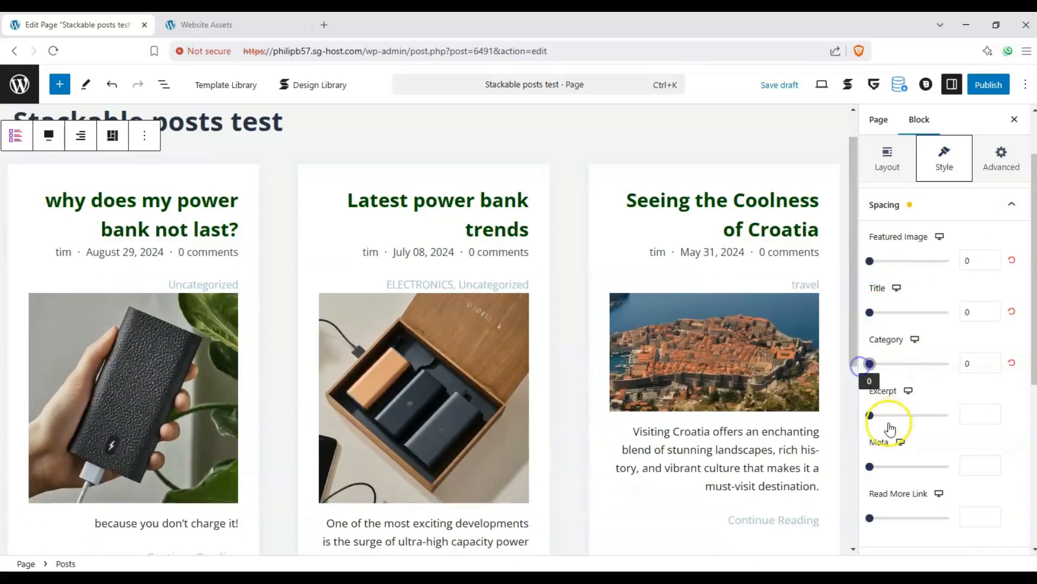
left_click_drag(892, 415, 879, 421)
left_click_drag(893, 474, 871, 468)
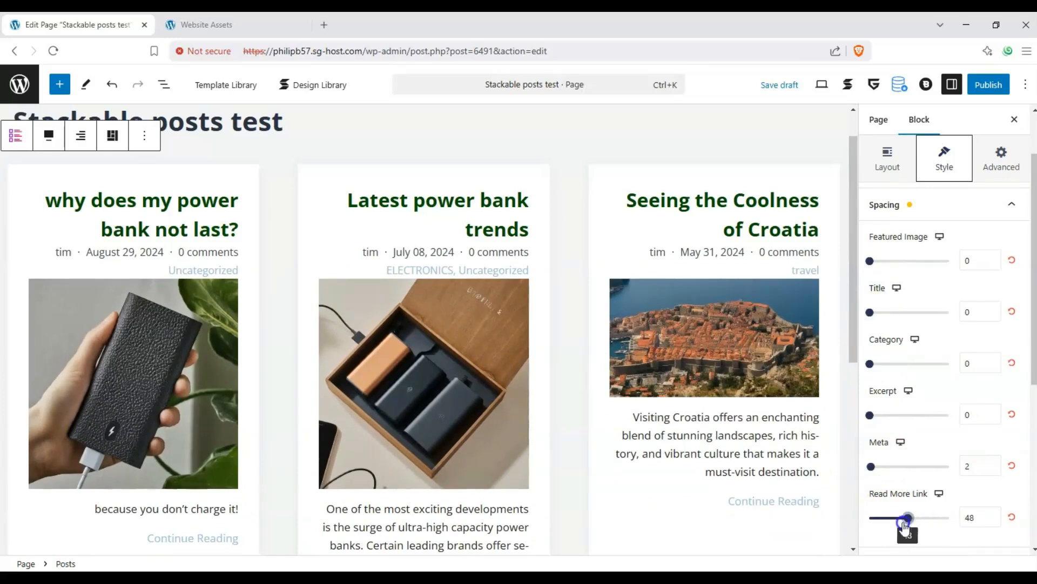
Switch on the Posts block background
scroll(911, 458, "down", 2)
scroll(795, 405, "down", 1)
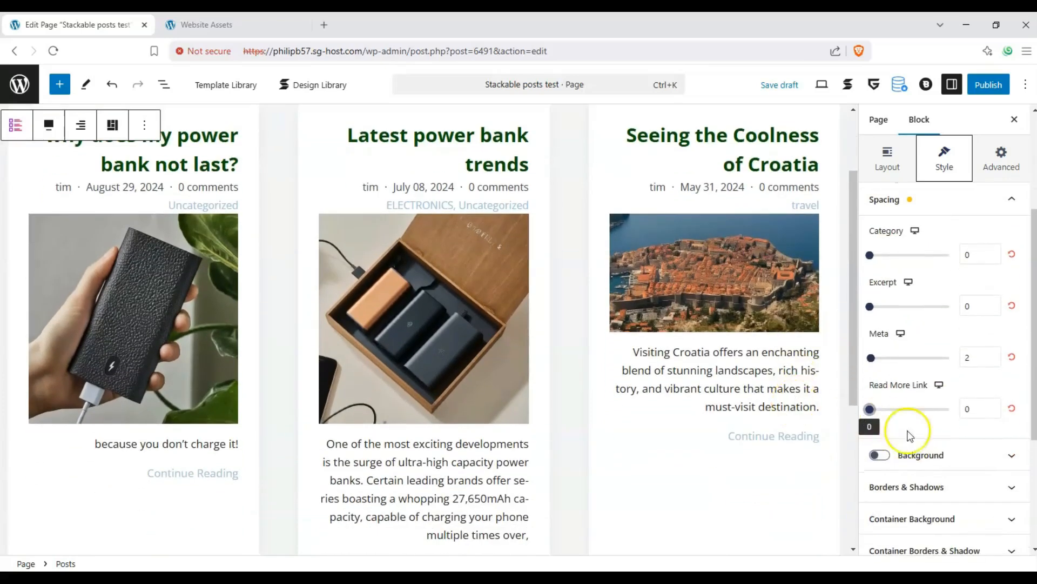
left_click(880, 456)
Give the Posts block a light pink #F3E2E2 background
left_click(919, 537)
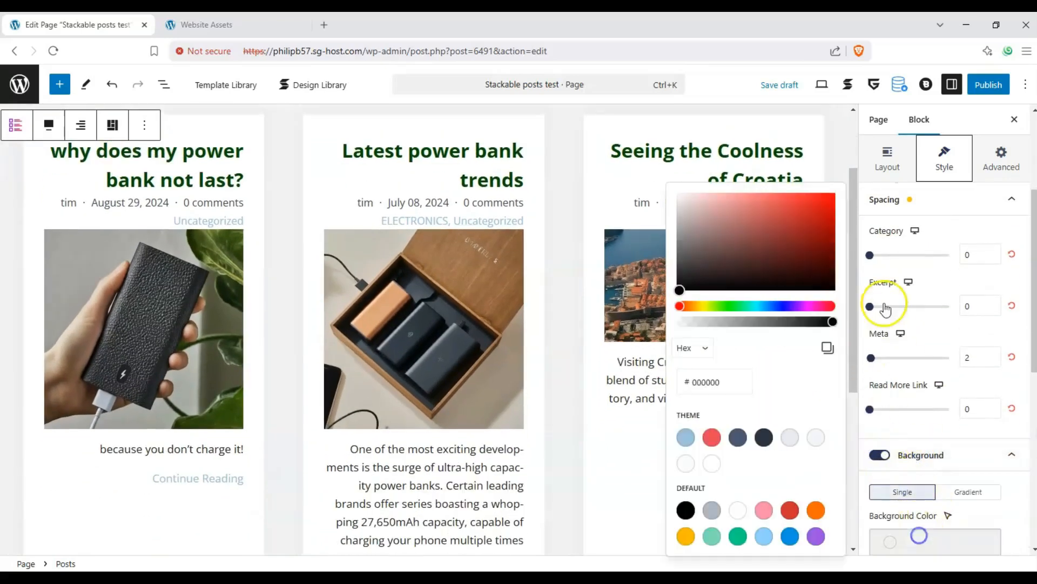
mouse_move(750, 241)
left_mouse_down()
mouse_move(722, 203)
mouse_move(692, 200)
left_mouse_up()
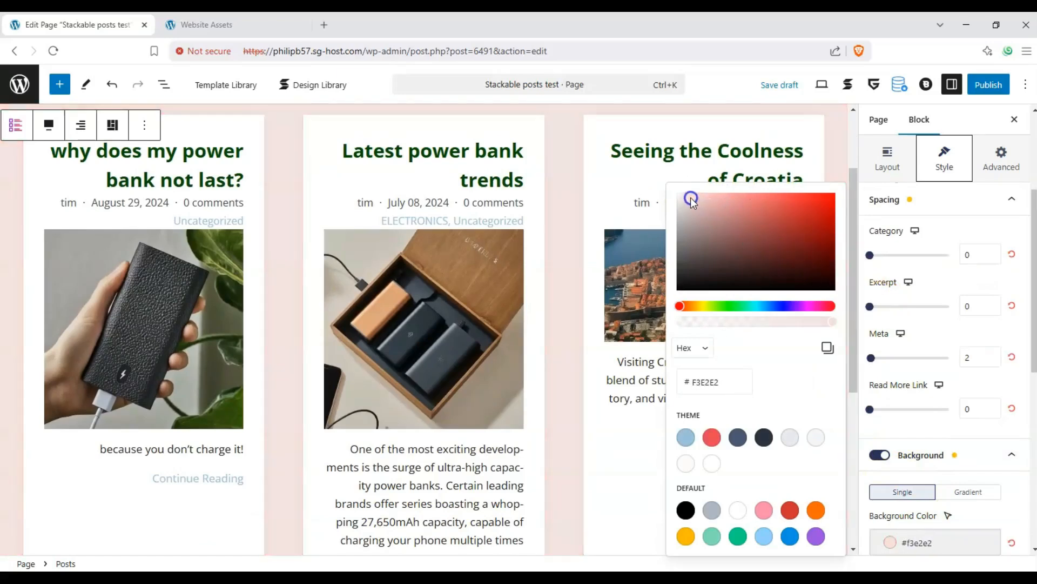
scroll(994, 444, "down", 4)
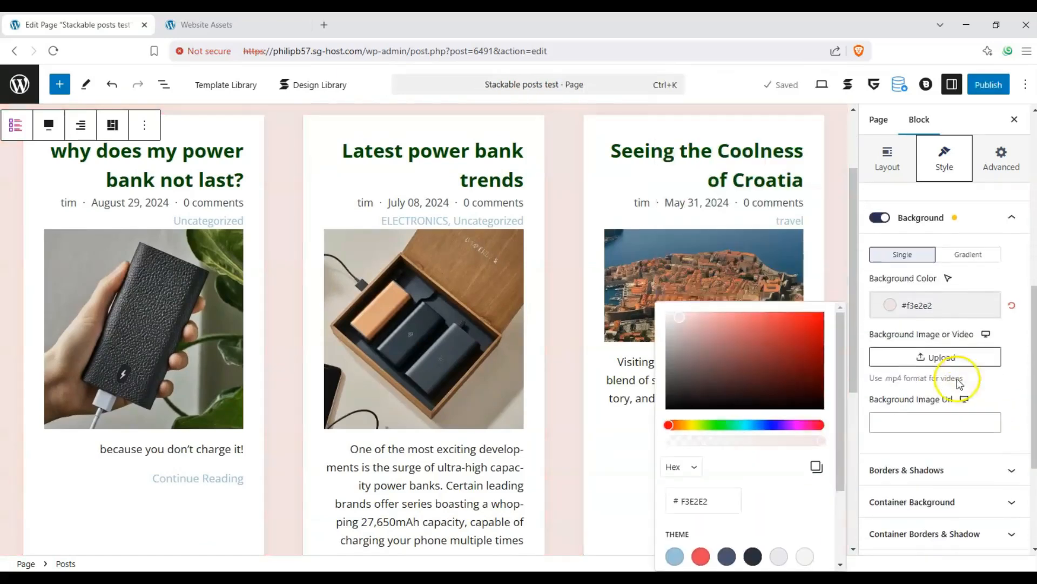
scroll(988, 379, "up", 1)
left_click(1010, 276)
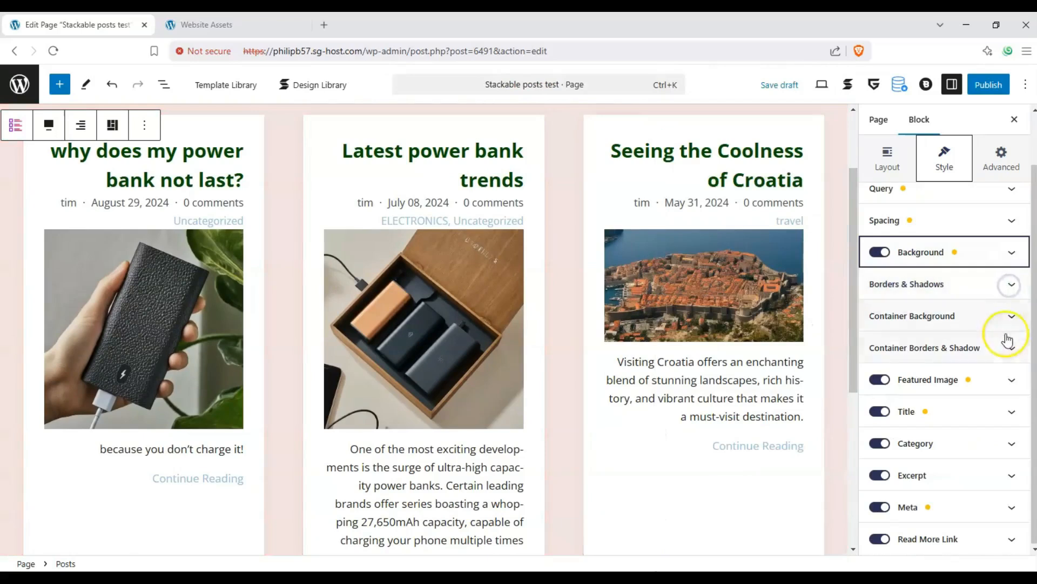
Round the Posts block's corners to a border radius of 50
left_click(1011, 286)
left_click_drag(870, 383, 925, 393)
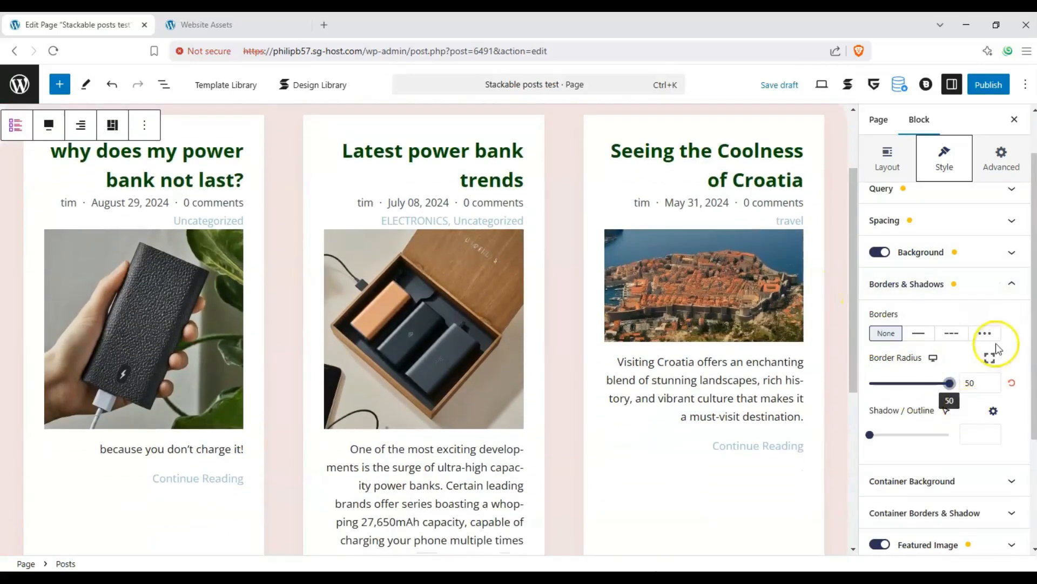
left_click(1009, 295)
left_click(982, 318)
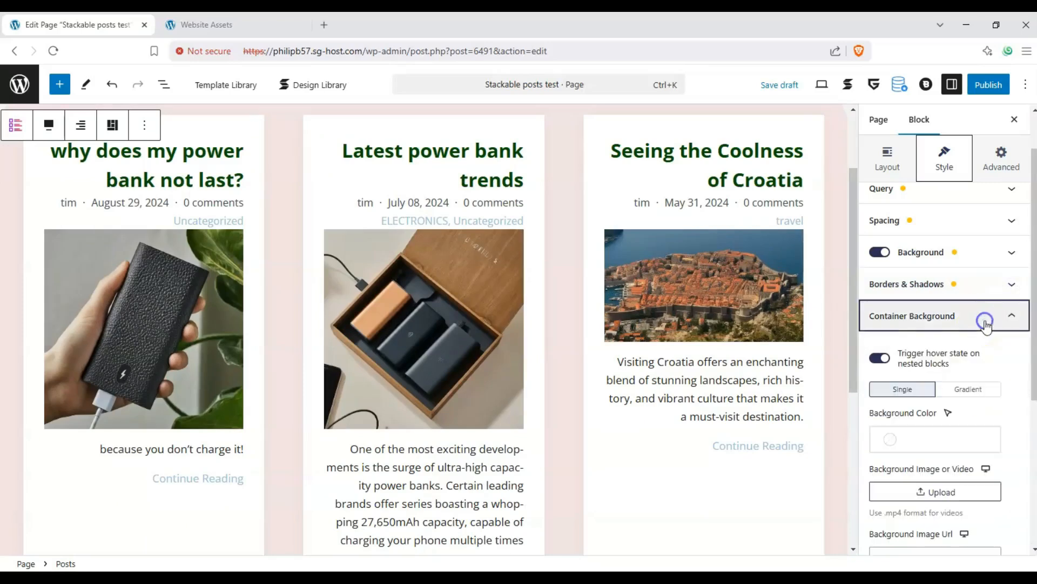
Set the post cards' container background to the light blue Palette Color 1
left_click(901, 435)
left_click_drag(740, 157, 701, 120)
left_click(687, 337)
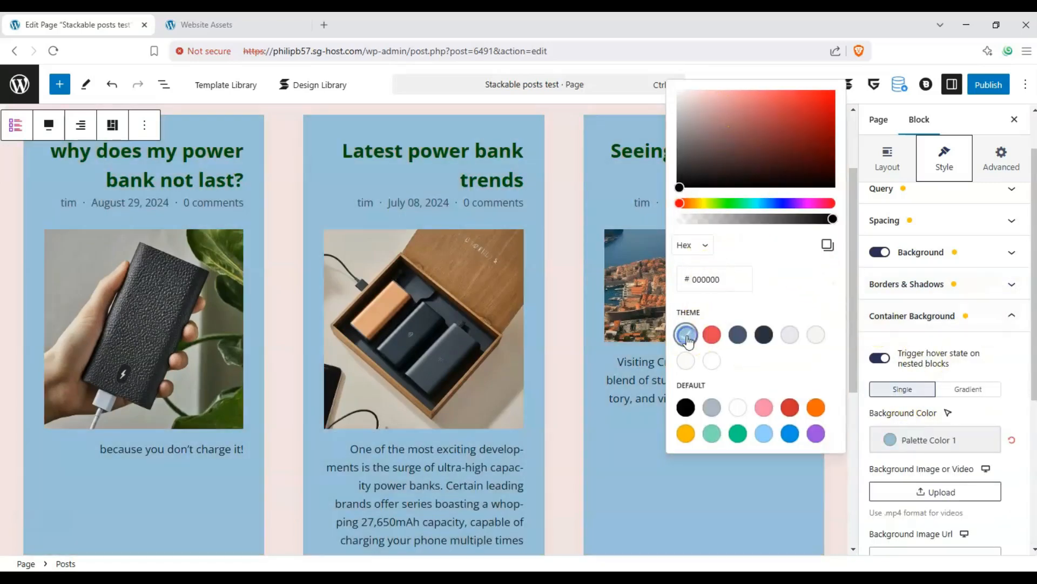
left_click(987, 420)
left_click(1000, 315)
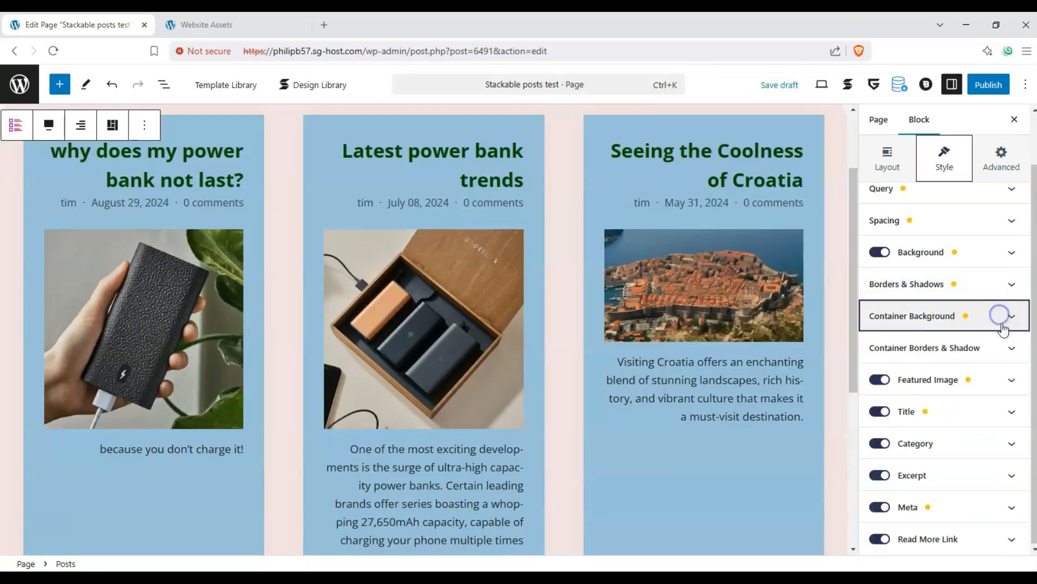
Round the post card corners to a border radius of 24
left_click(1011, 348)
left_click_drag(889, 452, 908, 453)
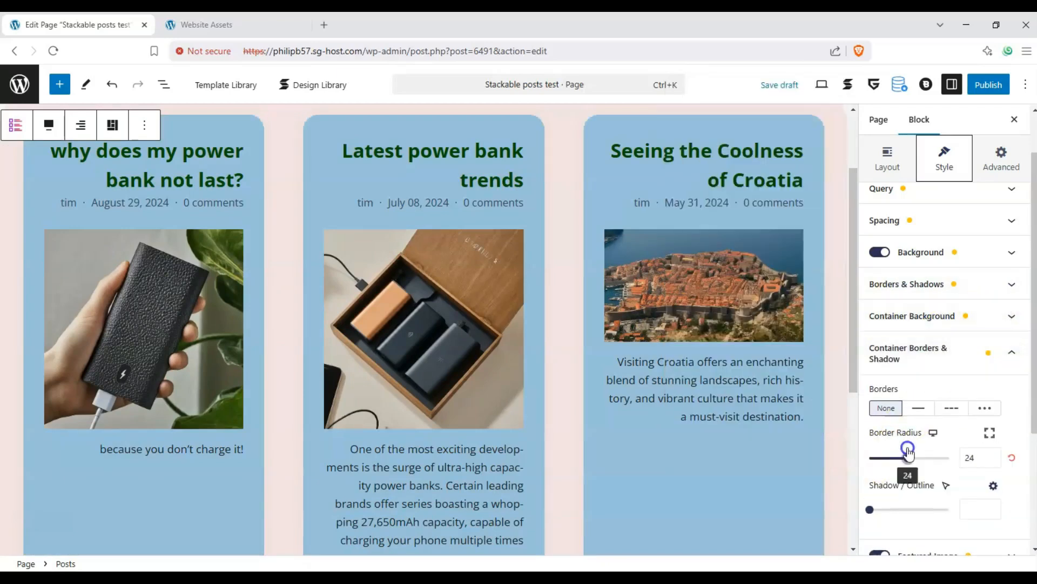
left_click(997, 353)
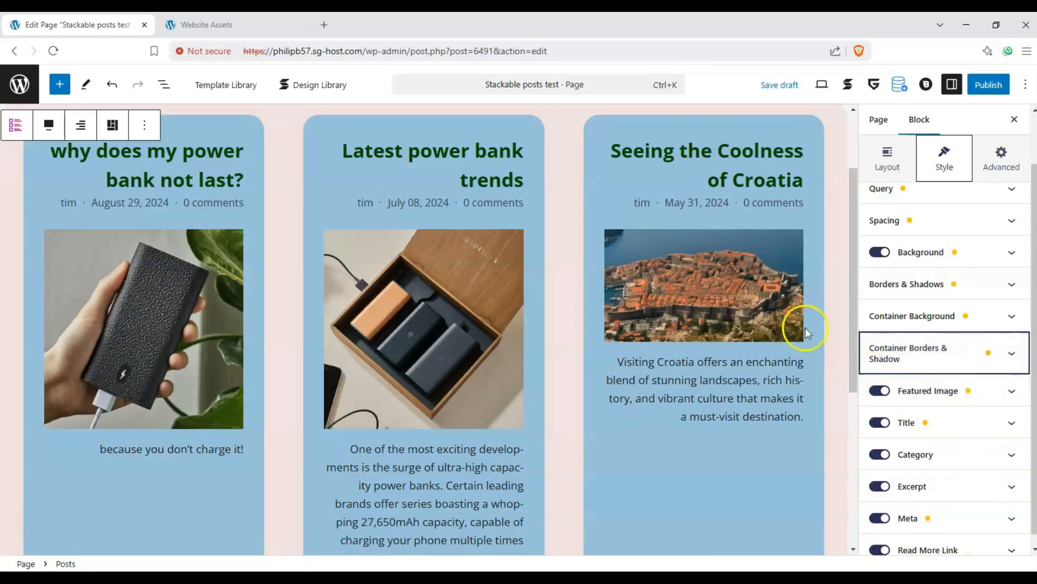
mouse_move(716, 327)
scroll(716, 327, "down", 2)
scroll(989, 427, "down", 1)
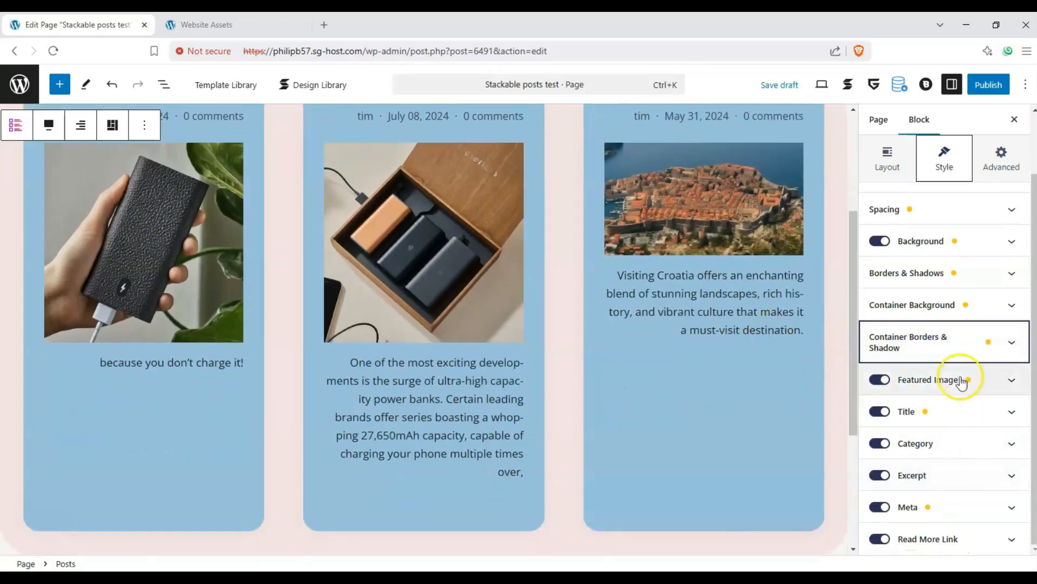
scroll(799, 326, "up", 2)
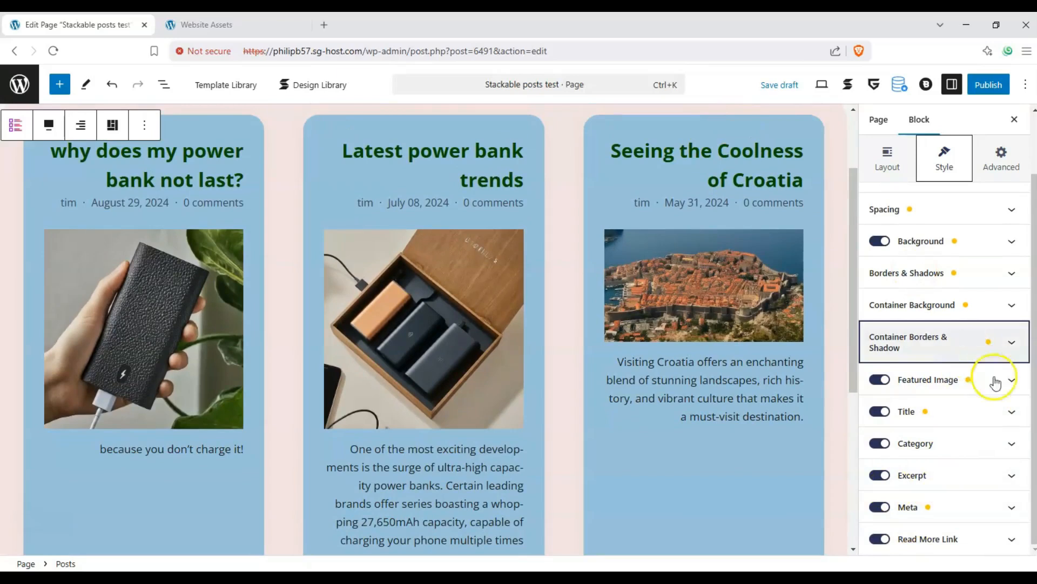
left_click(1012, 388)
Try the featured image link, height and zoom settings on the post images
left_click(880, 417)
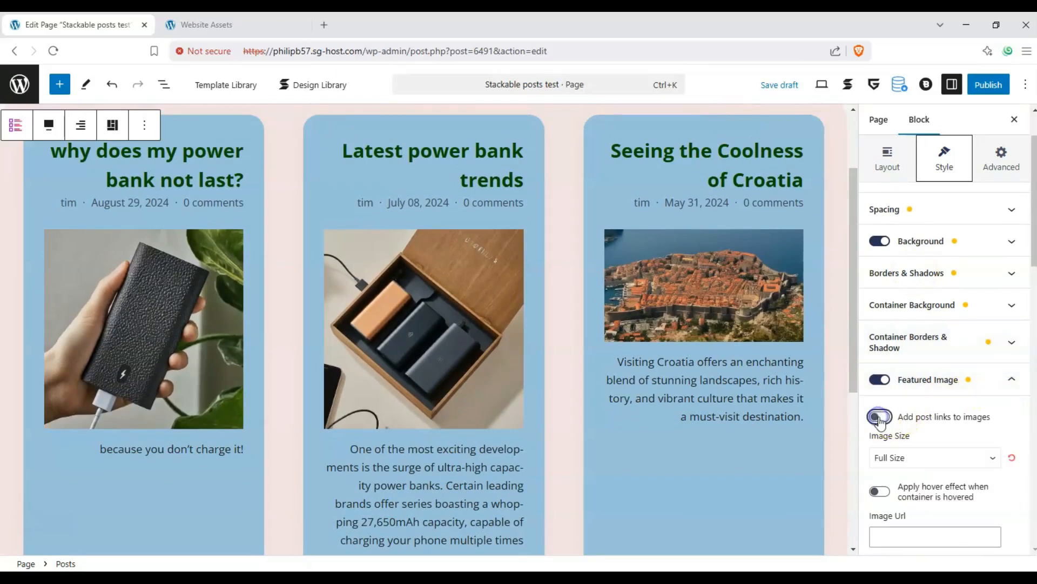
scroll(918, 384, "down", 2)
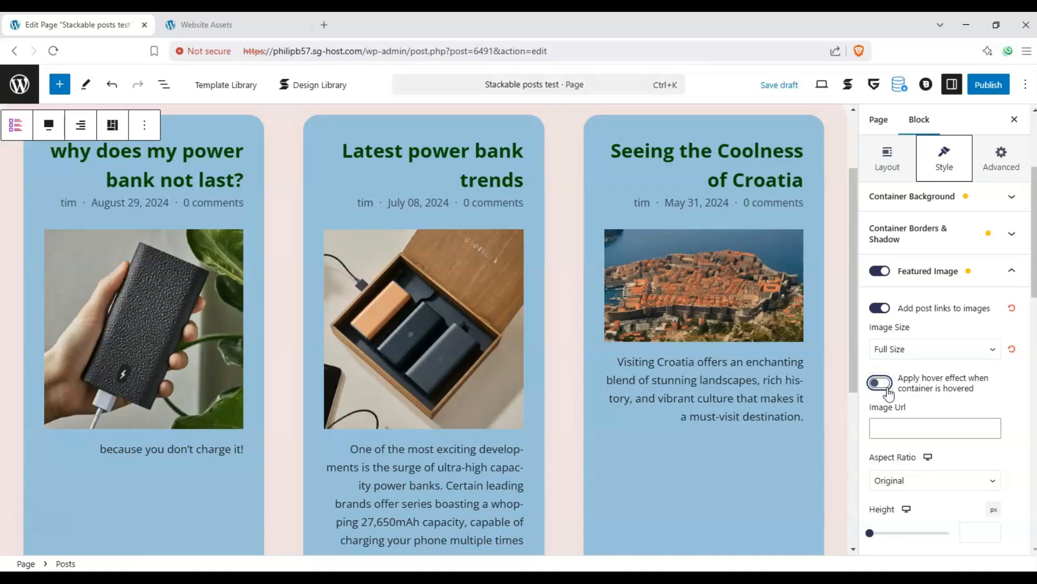
scroll(888, 393, "down", 1)
left_click(870, 489)
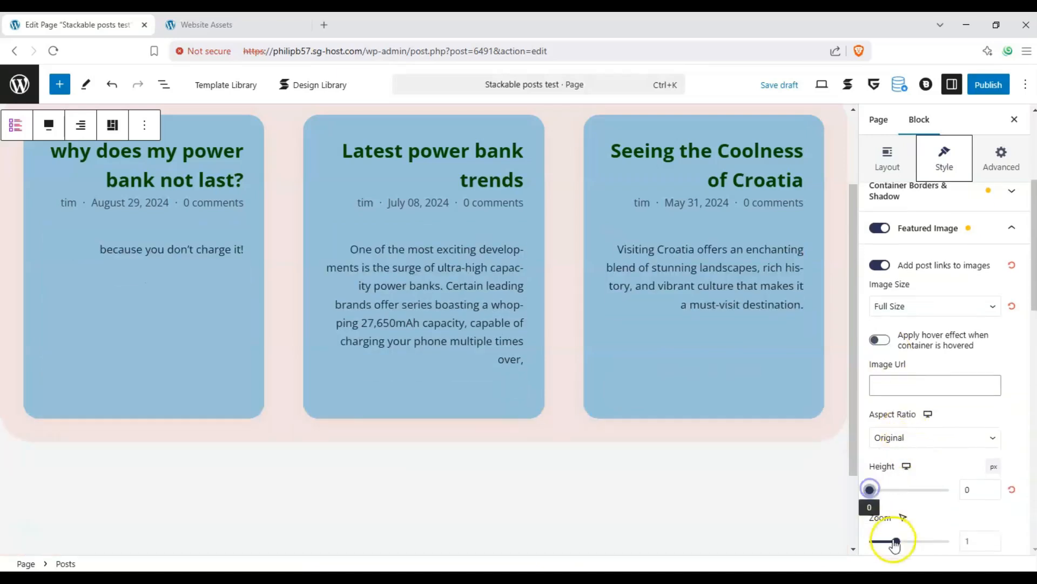
left_click_drag(894, 542, 906, 546)
left_click(1006, 491)
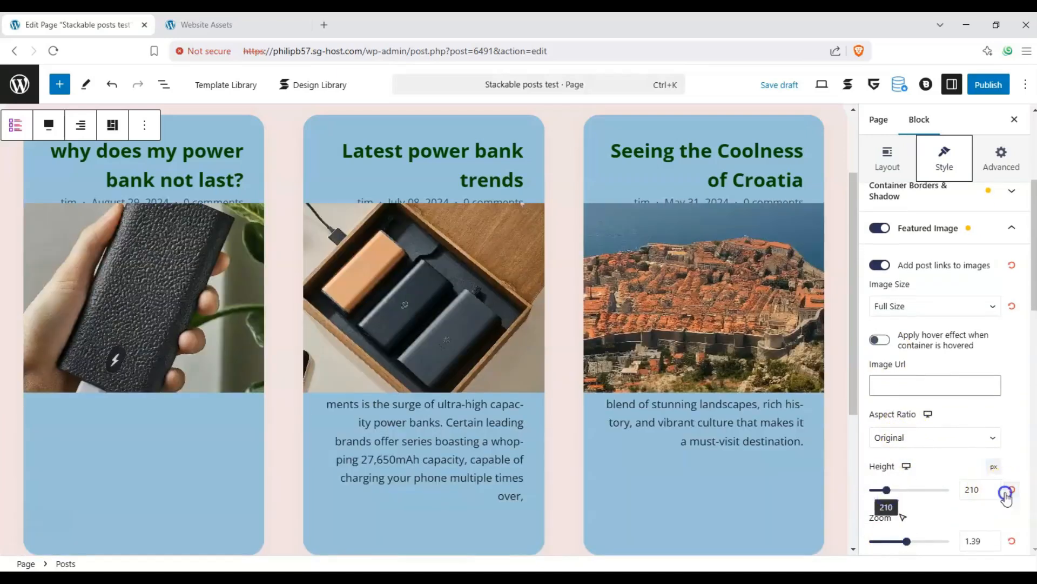
scroll(910, 378, "down", 3)
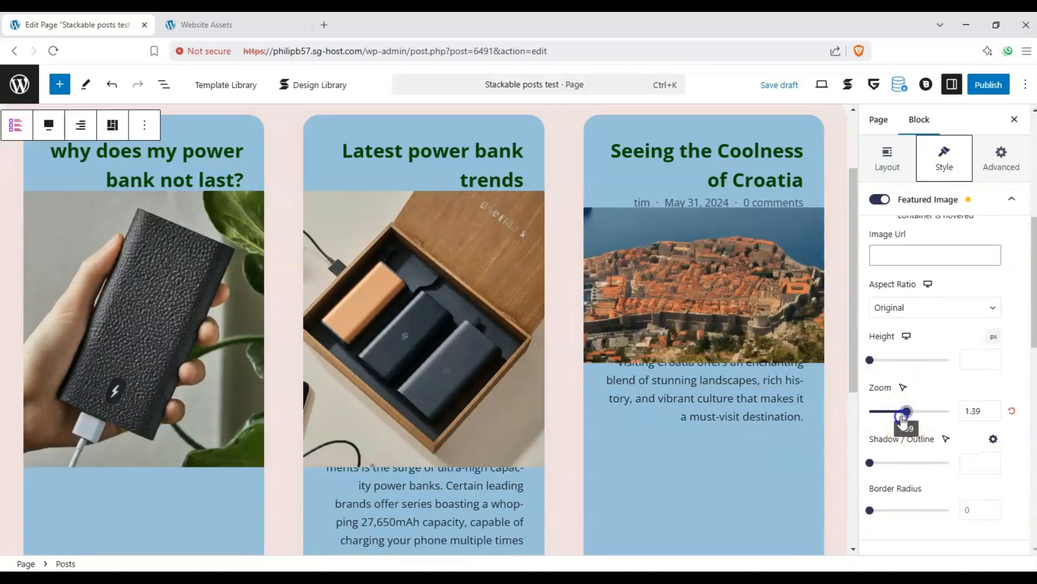
left_click_drag(907, 411, 903, 440)
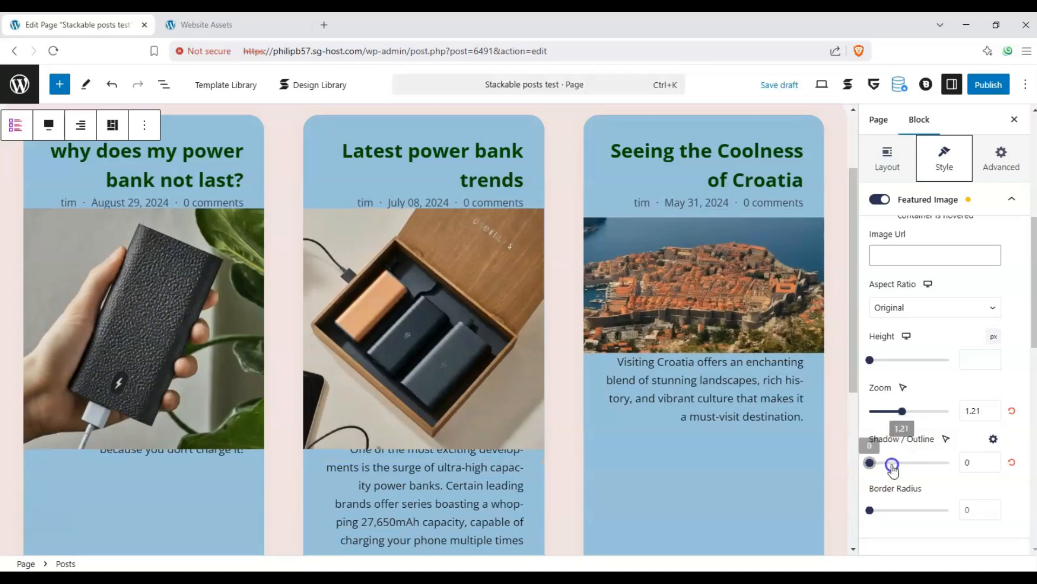
Round the post image corners to radius 19 and shrink the images to zoom 0.81
left_click(880, 463)
left_click_drag(876, 512, 917, 511)
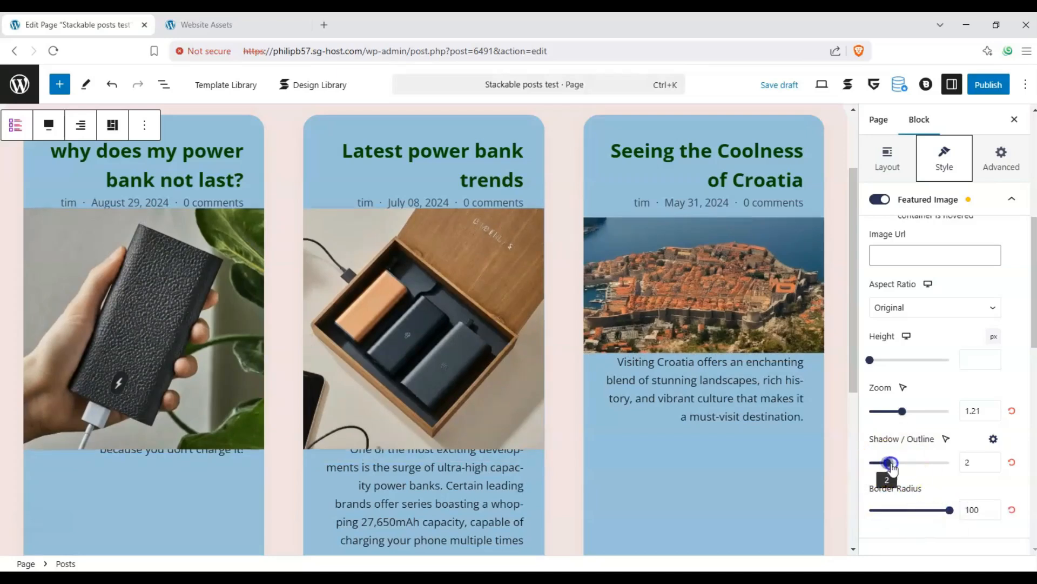
left_click_drag(890, 414, 891, 412)
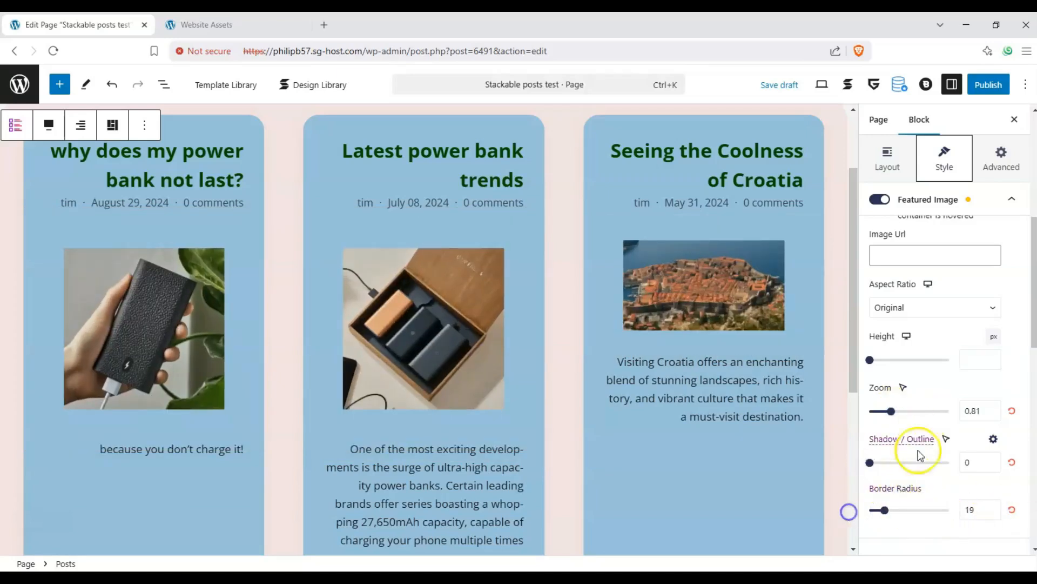
Shift the featured images' focal point within the cards
scroll(920, 456, "down", 3)
scroll(929, 375, "up", 3)
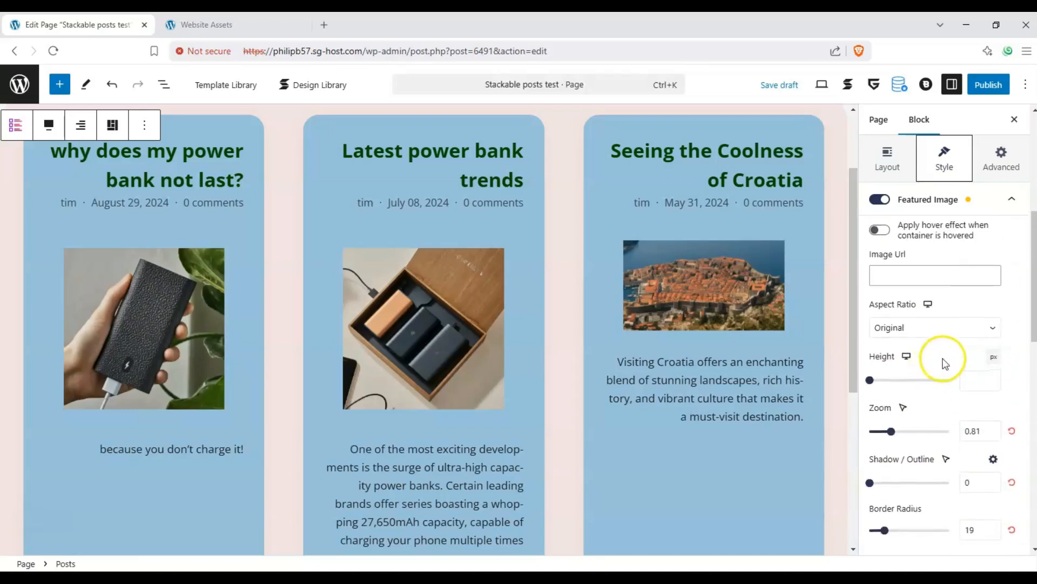
scroll(944, 362, "down", 5)
scroll(918, 385, "down", 3)
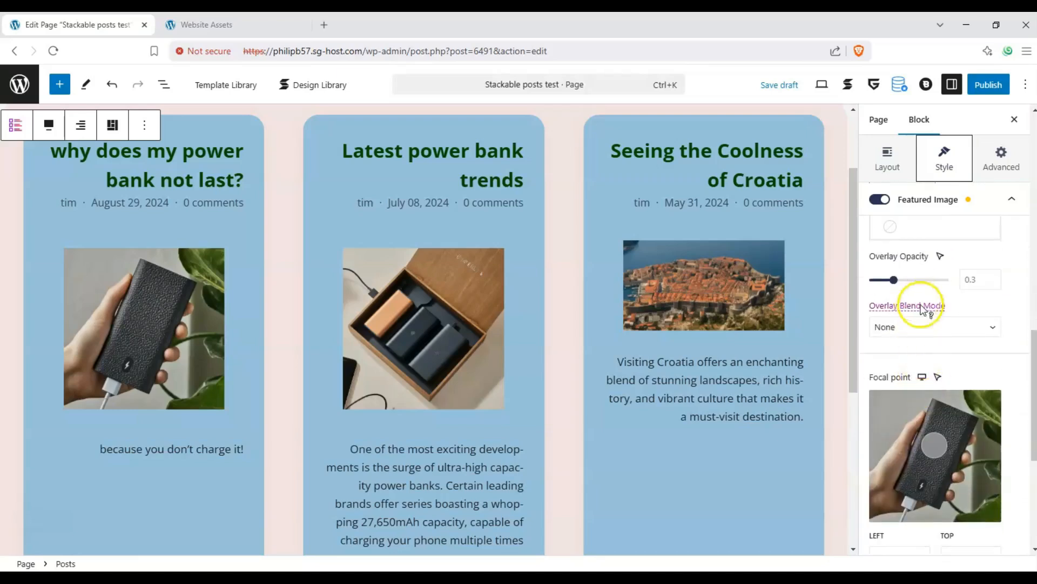
left_click_drag(909, 395, 955, 391)
scroll(950, 301, "down", 3)
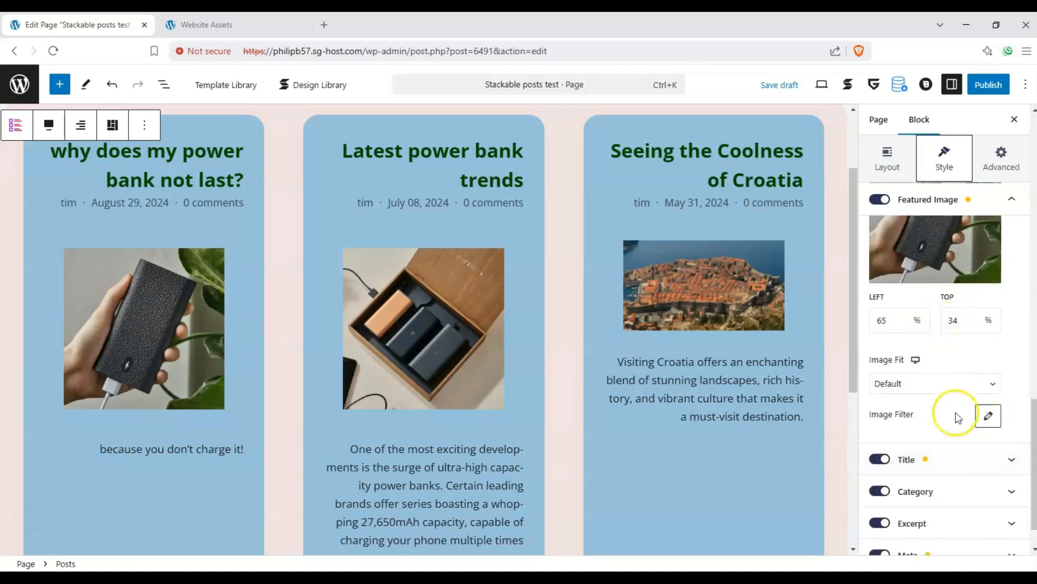
scroll(956, 373, "up", 8)
scroll(967, 400, "up", 2)
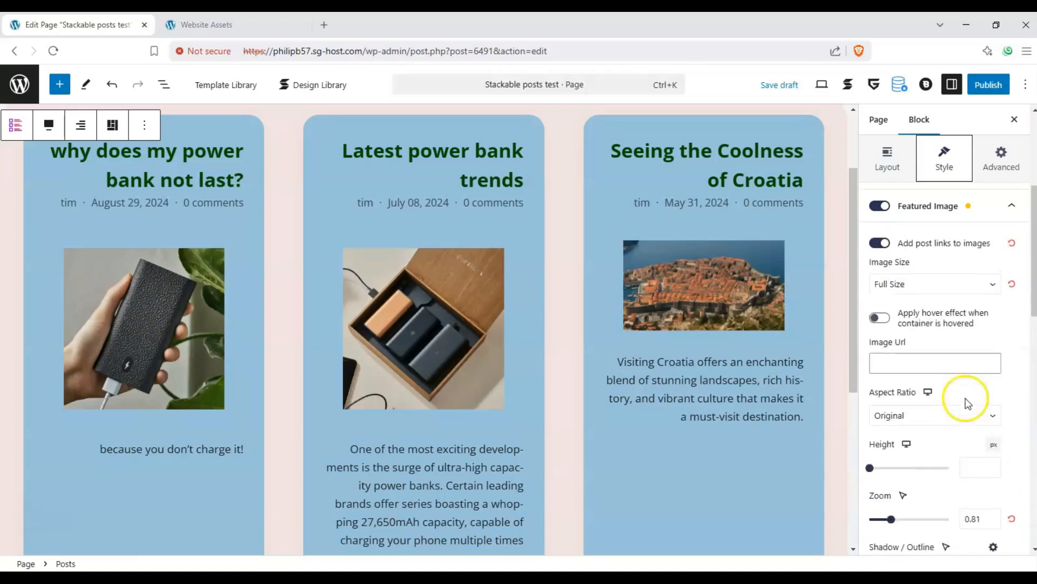
scroll(1018, 291, "up", 2)
left_click(1012, 294)
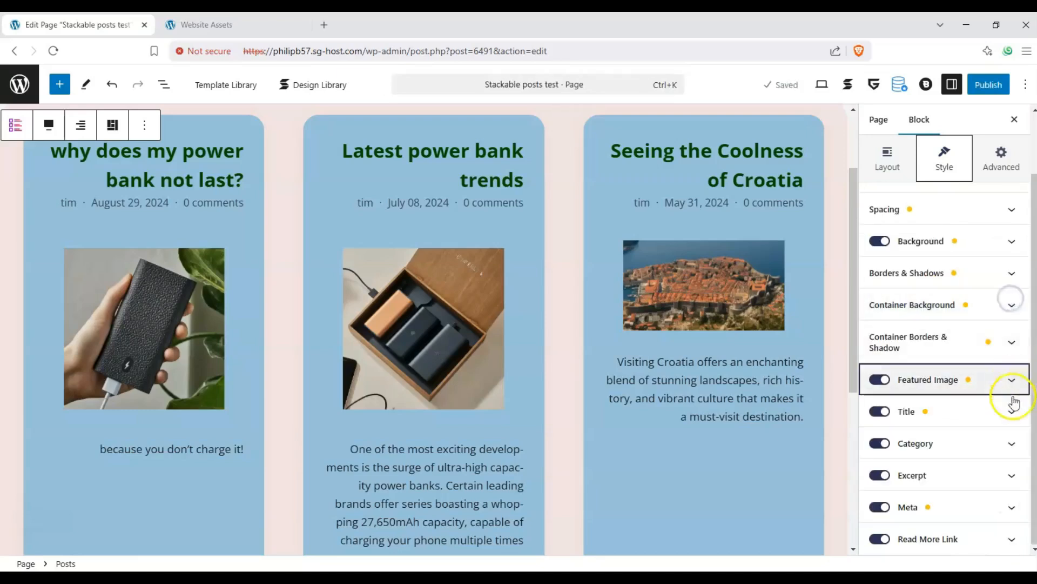
Toggle the featured images off and back on, leaving them shown
left_click(1011, 414)
left_click(1011, 415)
left_click(1008, 414)
left_click(1009, 414)
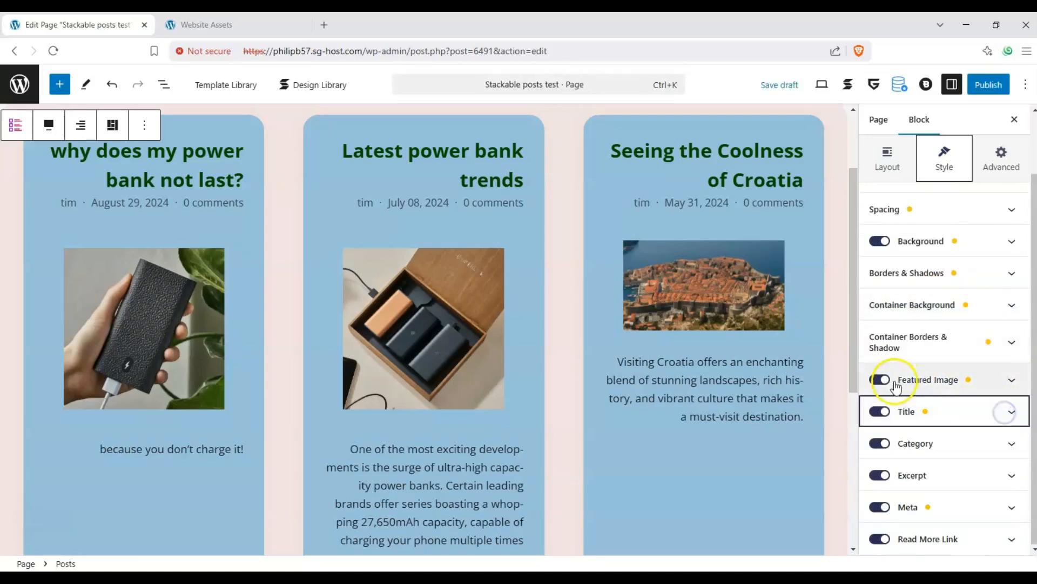
left_click(880, 380)
left_click(881, 381)
left_click(880, 380)
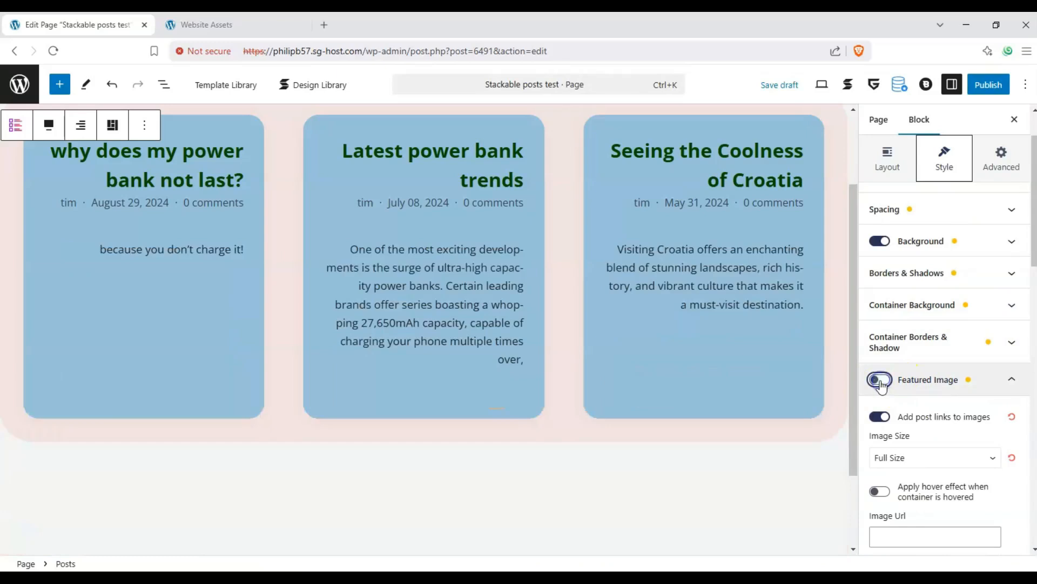
left_click(881, 380)
left_click(1008, 417)
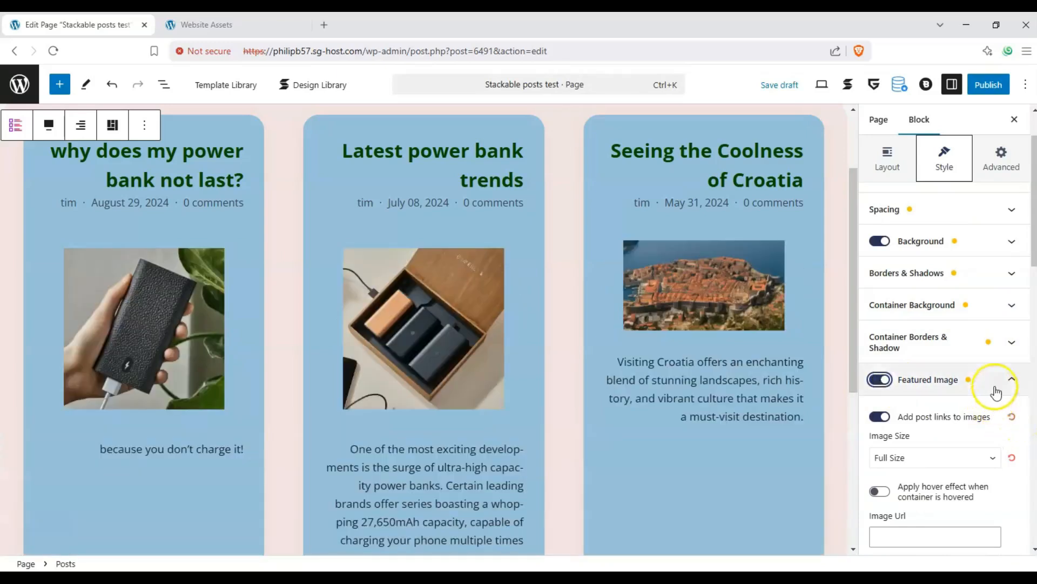
left_click(1000, 381)
Set the post title HTML tag to H2
left_click(1000, 410)
left_click(879, 400)
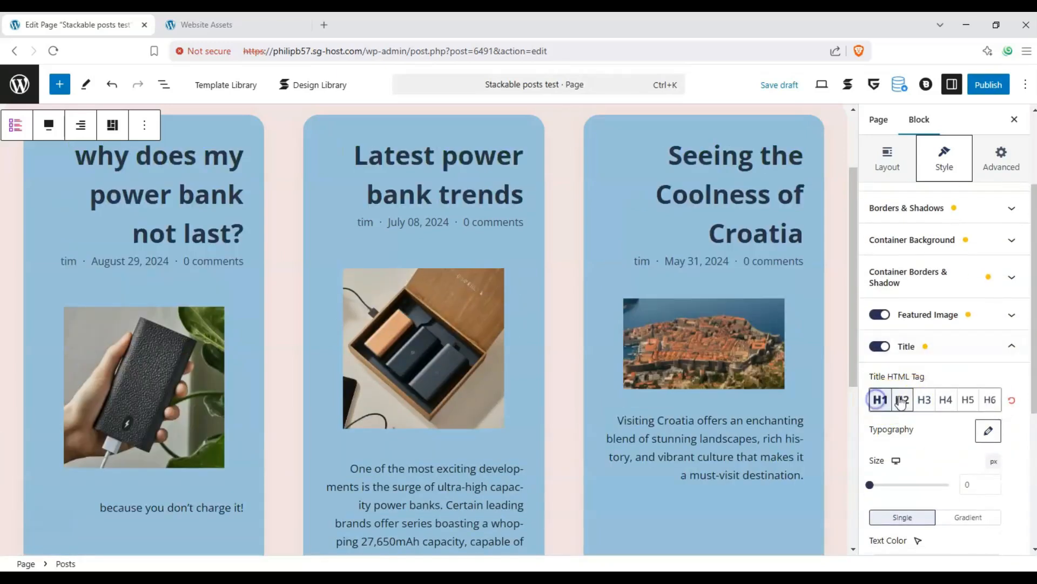
left_click(902, 400)
Size the post titles at 29 px and centre them in each card
scroll(896, 442, "down", 1)
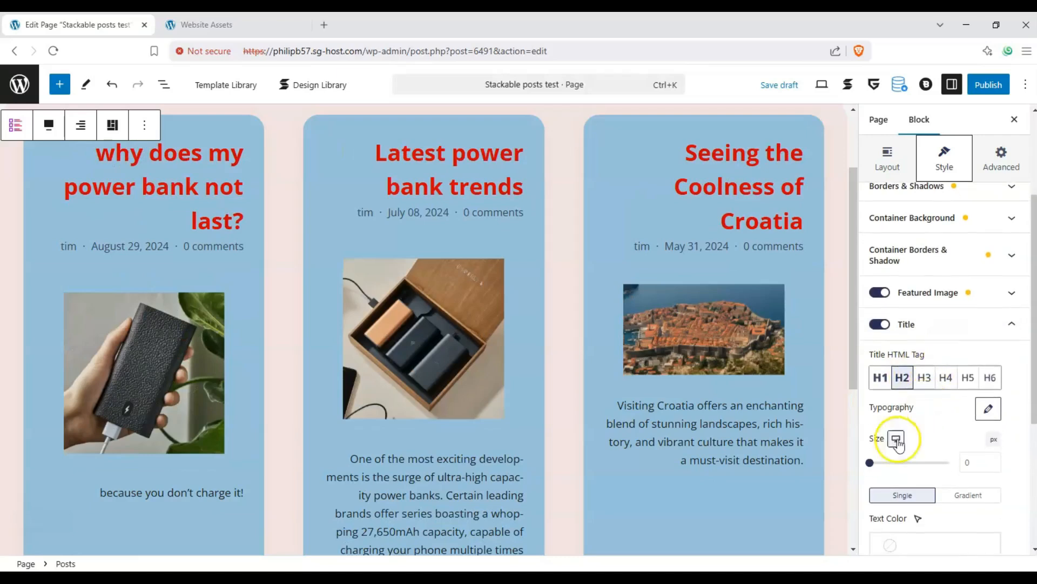
mouse_move(881, 466)
left_mouse_down()
mouse_move(871, 463)
mouse_move(886, 468)
left_mouse_up()
left_click(915, 458)
scroll(917, 457, "down", 2)
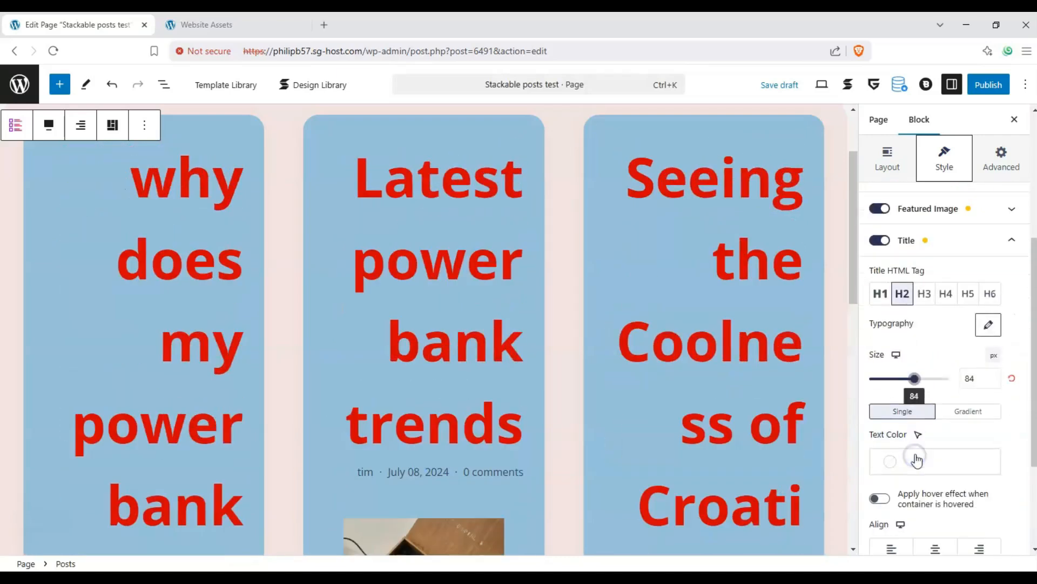
left_click(886, 379)
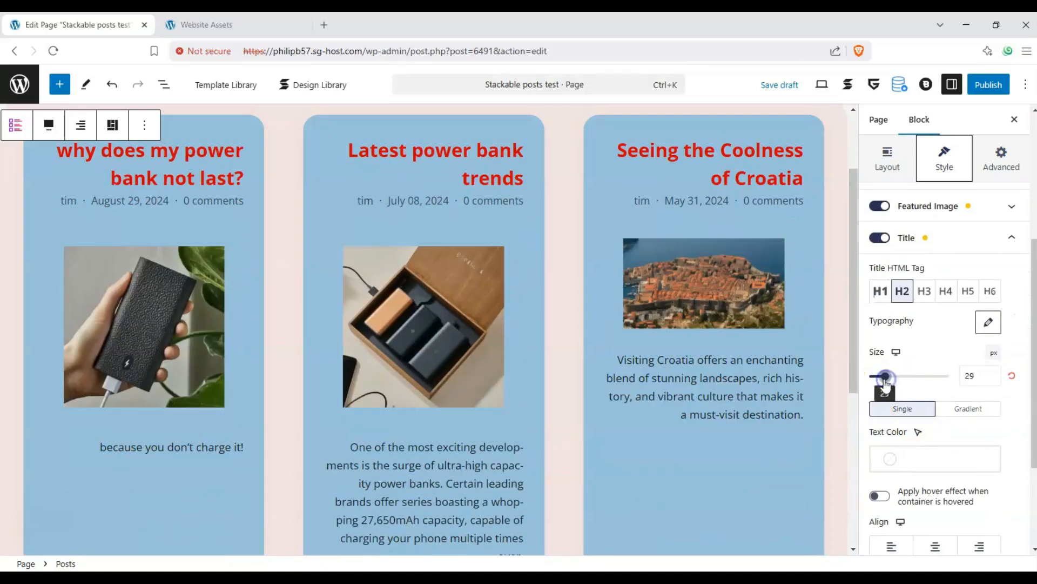
left_click(935, 546)
scroll(724, 349, "down", 2)
scroll(722, 352, "up", 2)
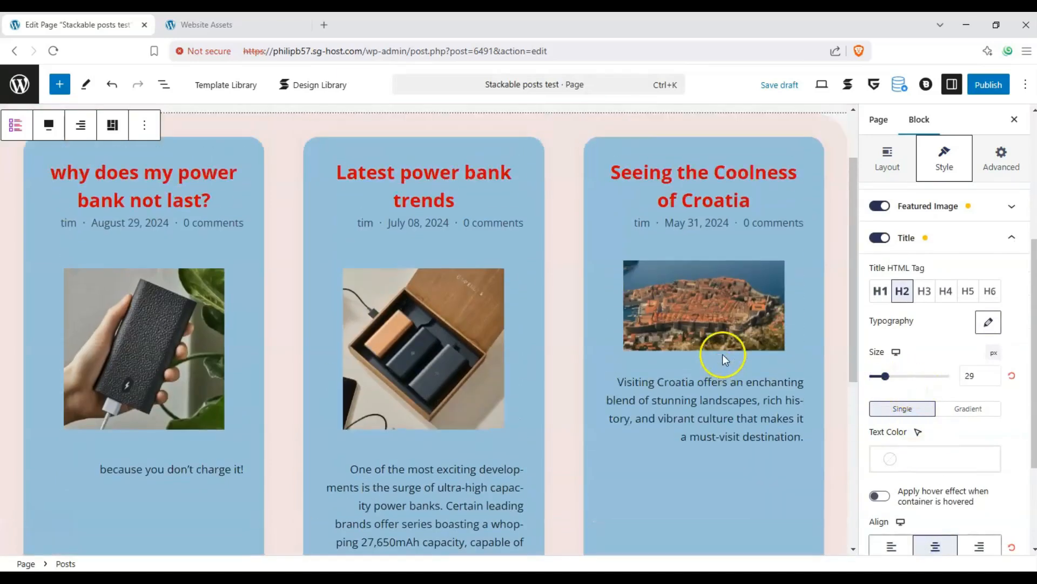
scroll(933, 394, "down", 2)
scroll(956, 344, "up", 3)
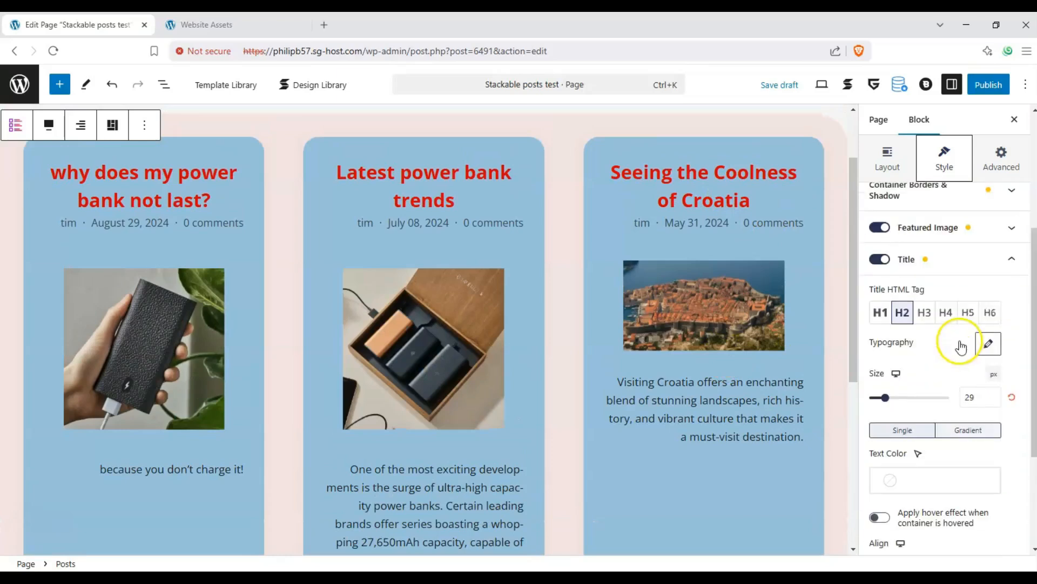
left_click(996, 272)
left_click(1017, 437)
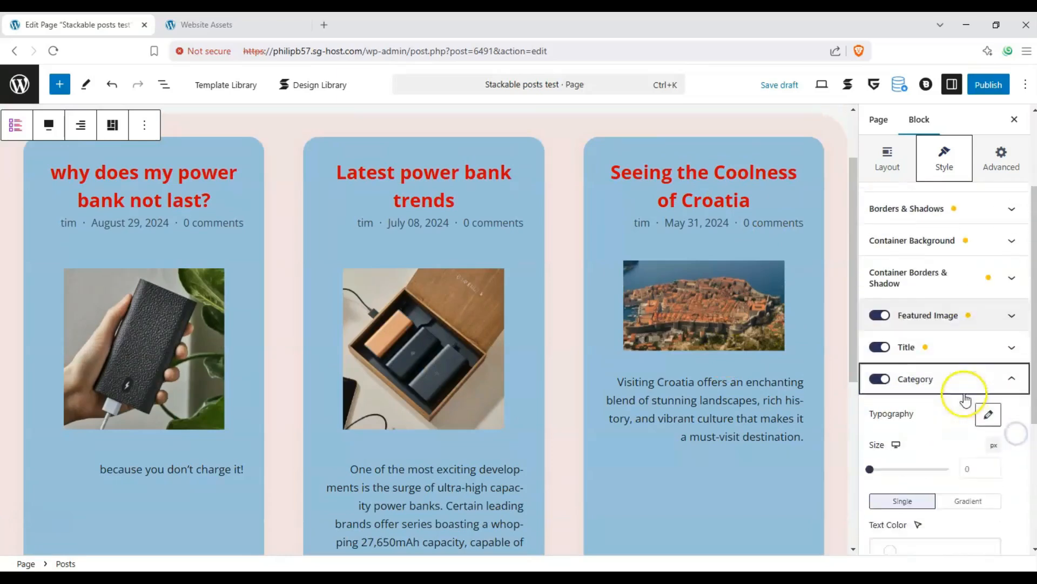
Try the Category toggle and Highlighted option, then switch category labels off
left_click(880, 337)
scroll(924, 342, "down", 3)
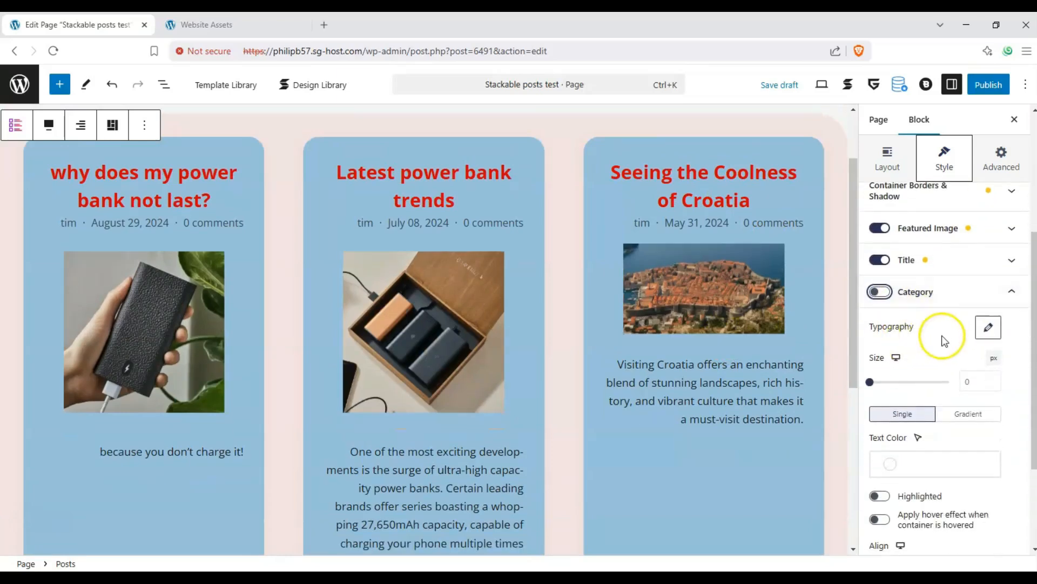
scroll(880, 234, "up", 5)
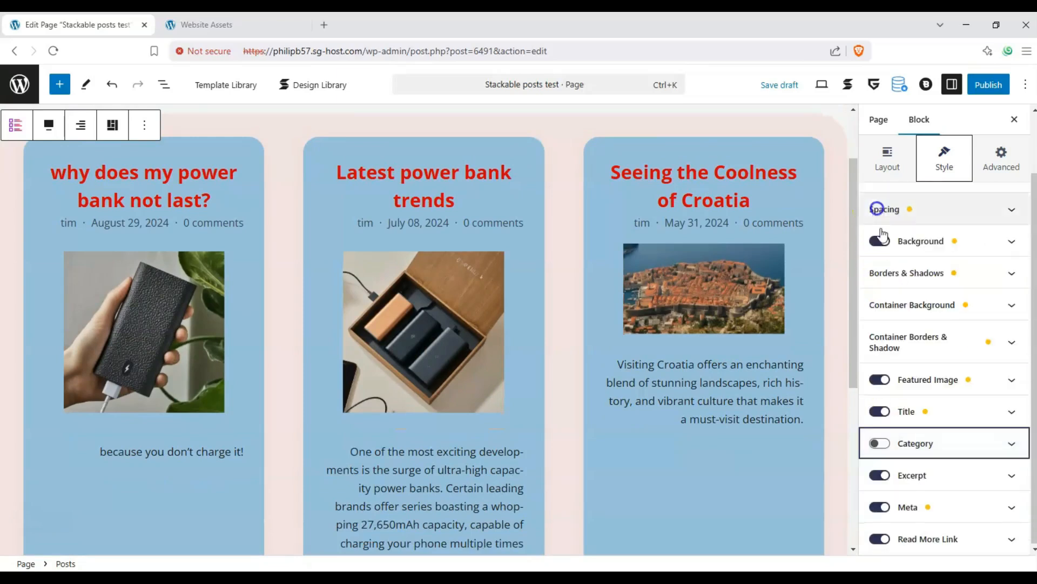
left_click(879, 443)
left_click(923, 442)
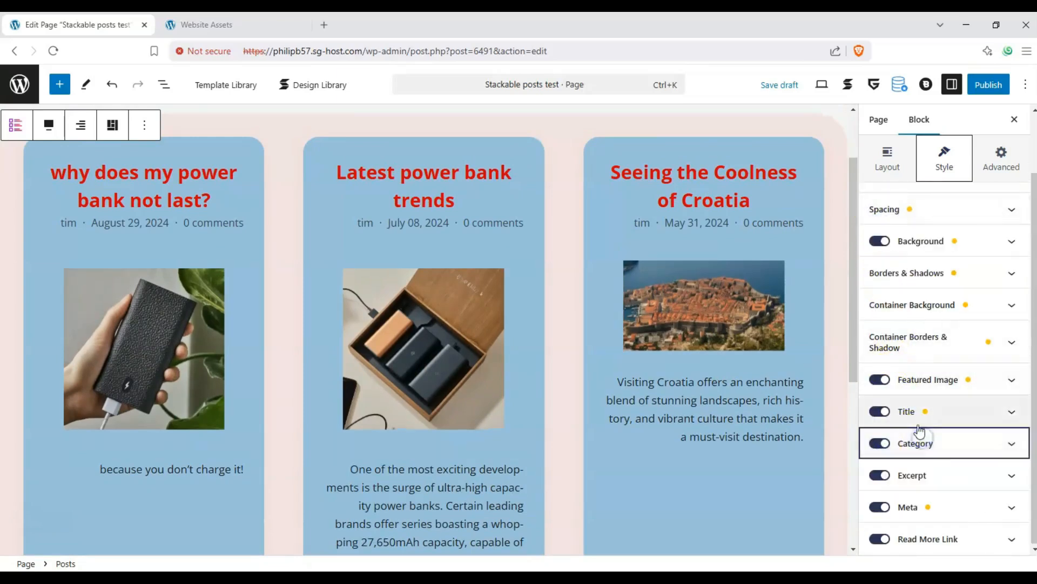
left_click(920, 427)
scroll(917, 414, "down", 4)
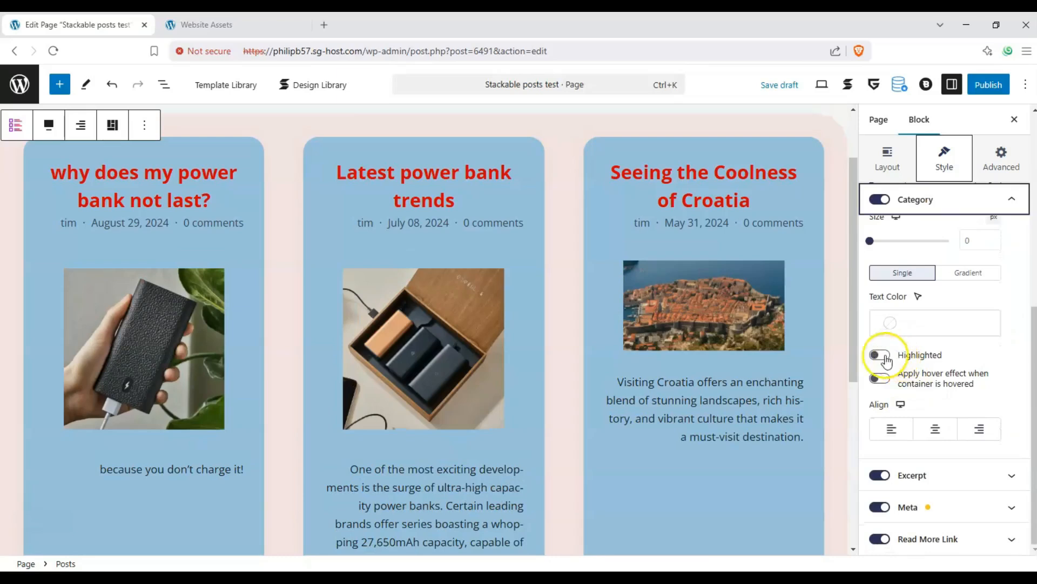
left_click(881, 356)
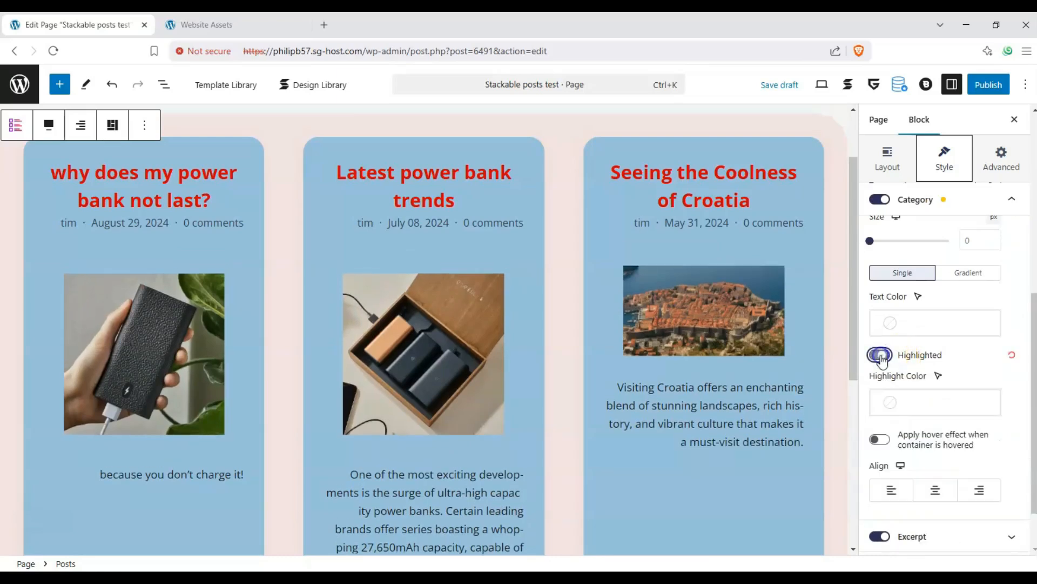
left_click(880, 355)
left_click(907, 212)
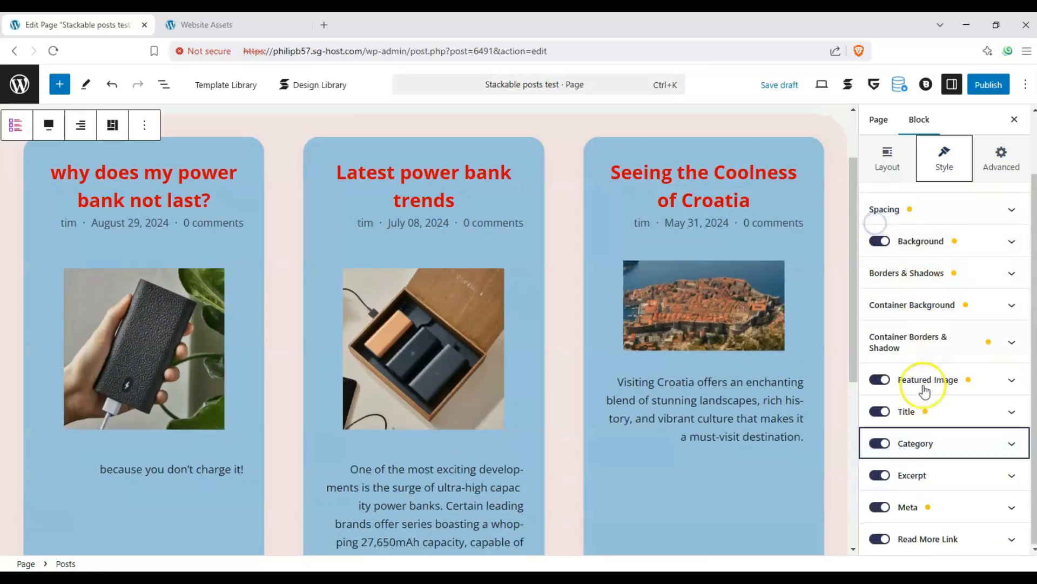
left_click(880, 443)
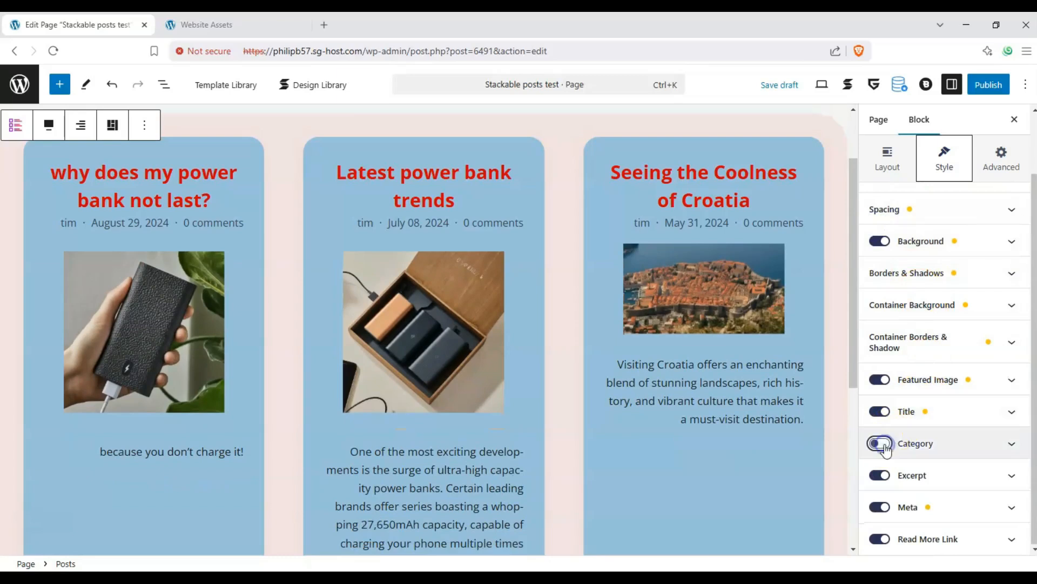
Set the excerpts to length 15, size 19 px and left alignment
left_click(903, 475)
left_click_drag(913, 360, 883, 361)
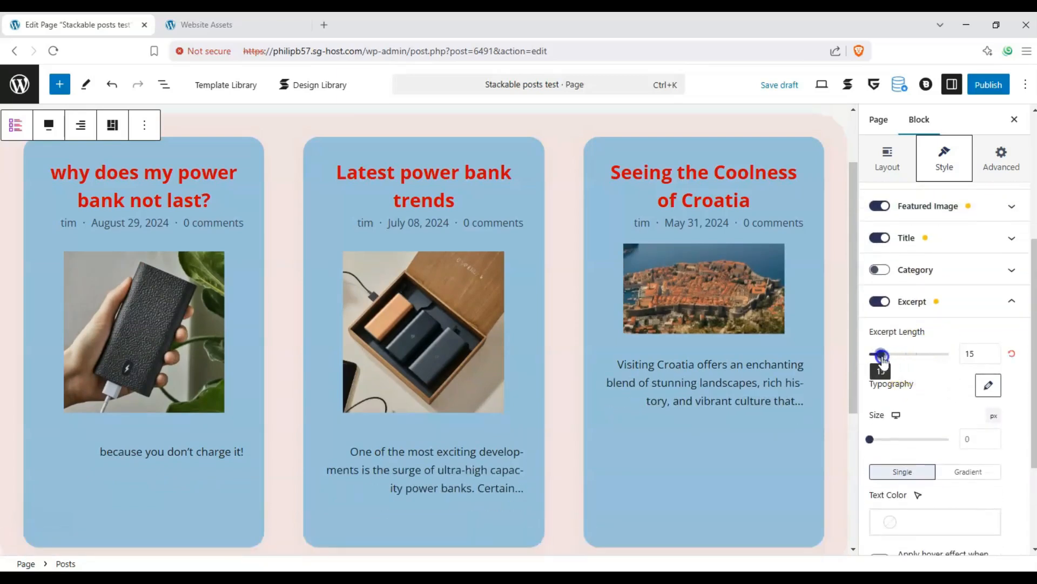
scroll(929, 367, "down", 2)
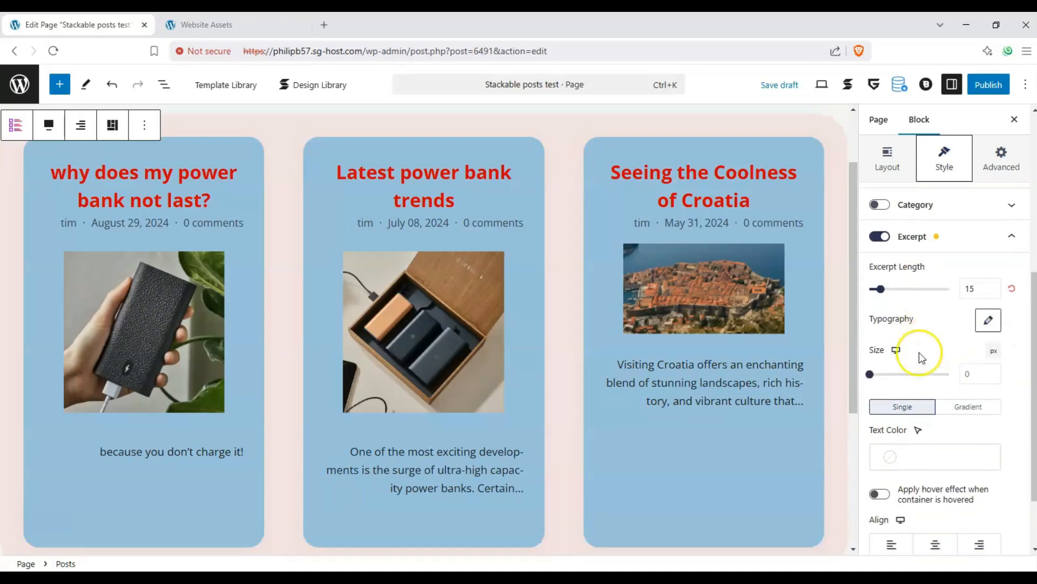
left_click_drag(878, 379, 880, 374)
left_click(901, 546)
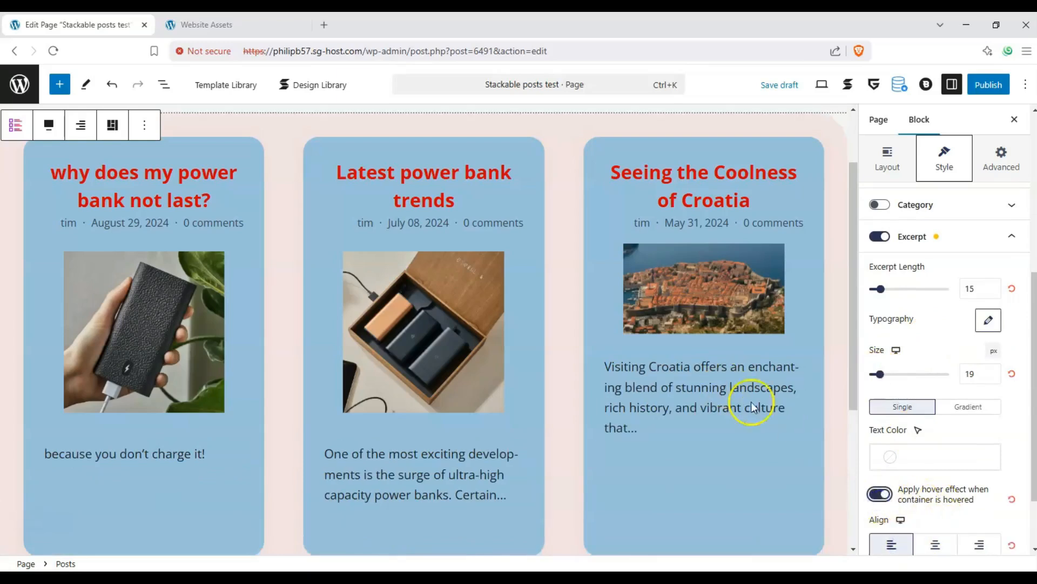
scroll(881, 492, "down", 2)
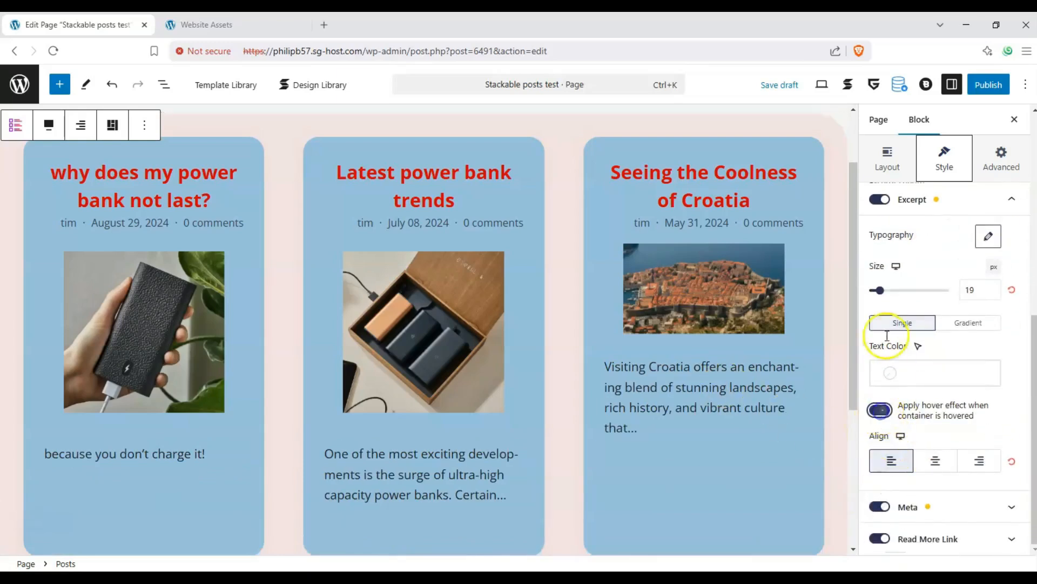
left_click(880, 200)
left_click(879, 199)
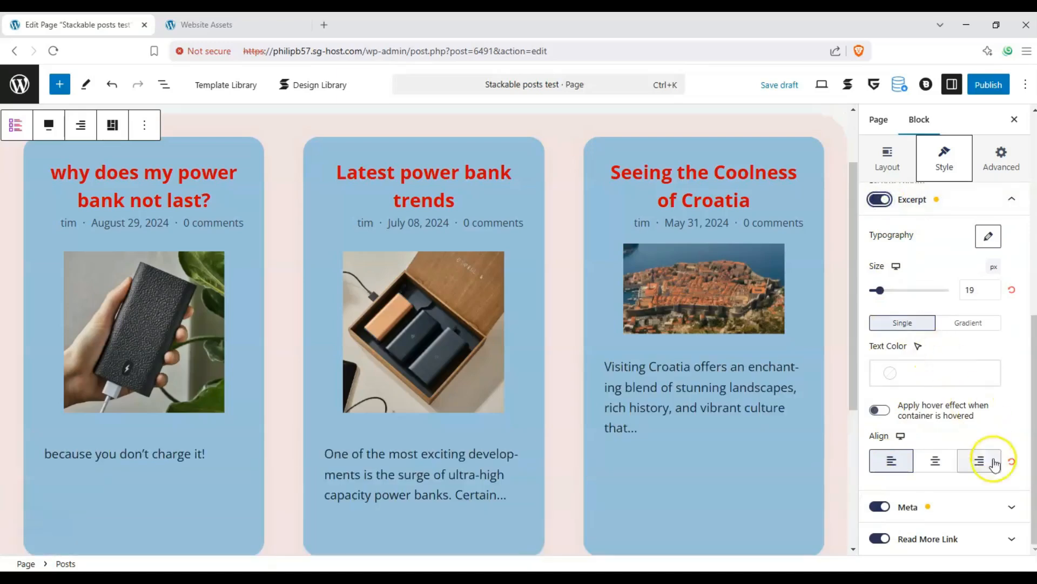
left_click(962, 507)
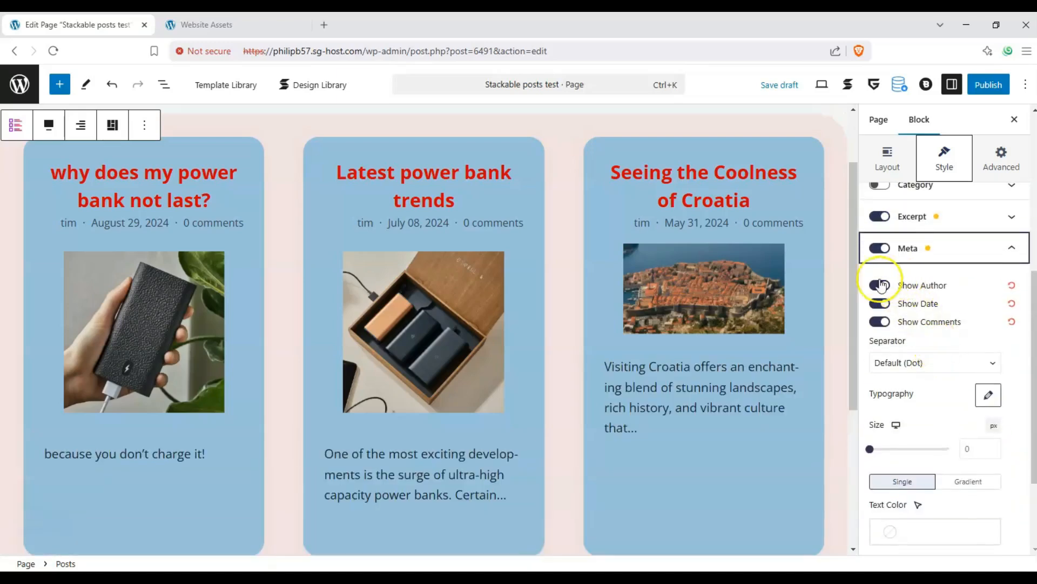
Switch off the Meta toggle so cards drop the author, date and comments line
scroll(922, 343, "down", 2)
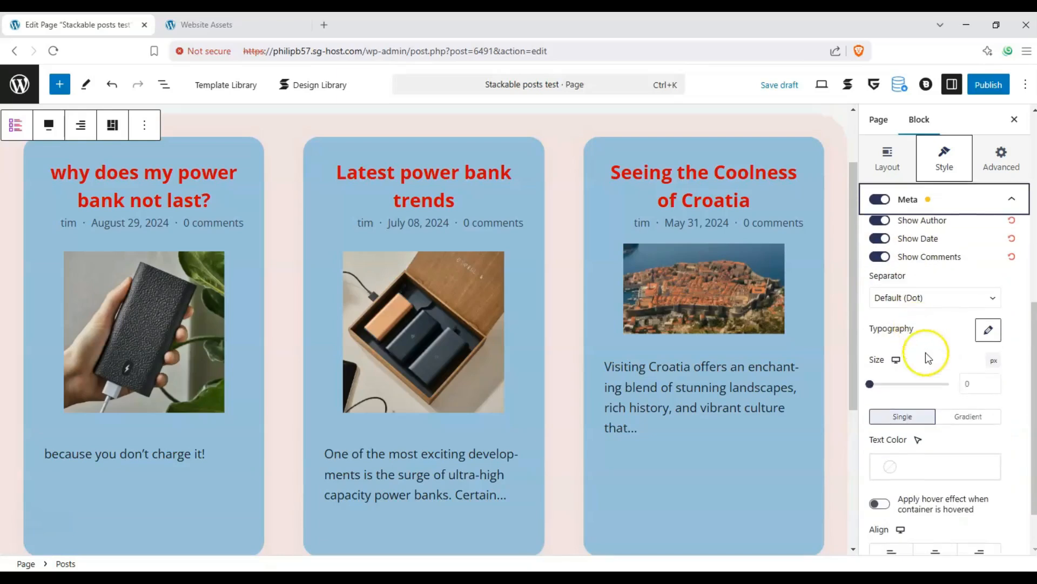
scroll(917, 340, "up", 1)
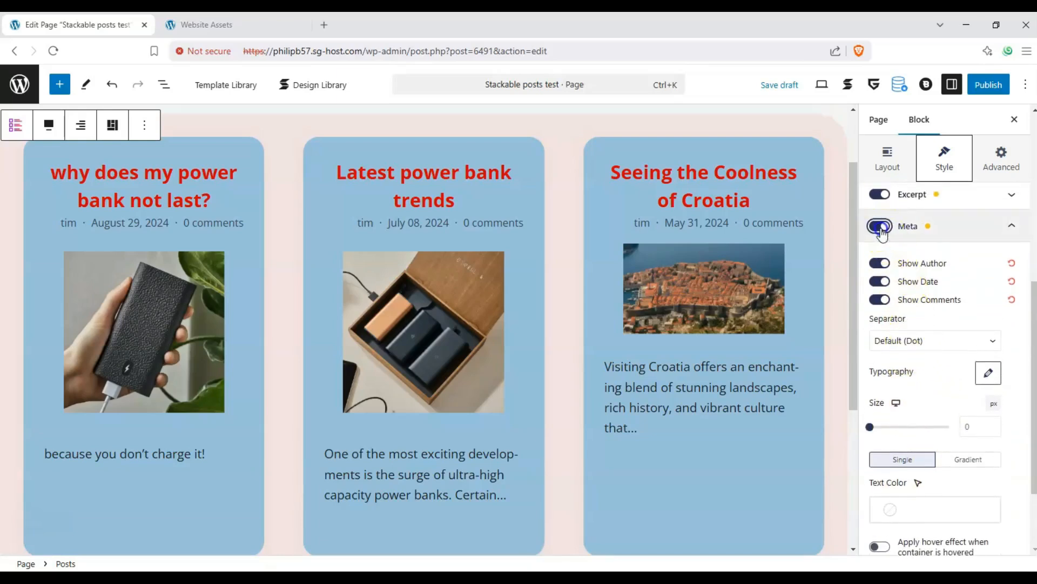
left_click(881, 225)
scroll(917, 286, "down", 2)
scroll(916, 287, "down", 1)
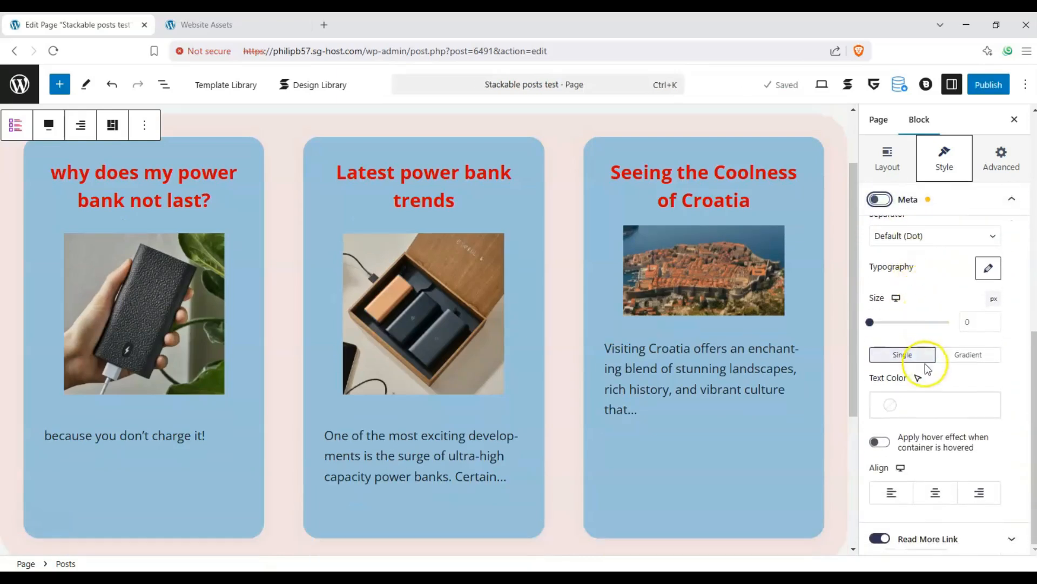
left_click(941, 532)
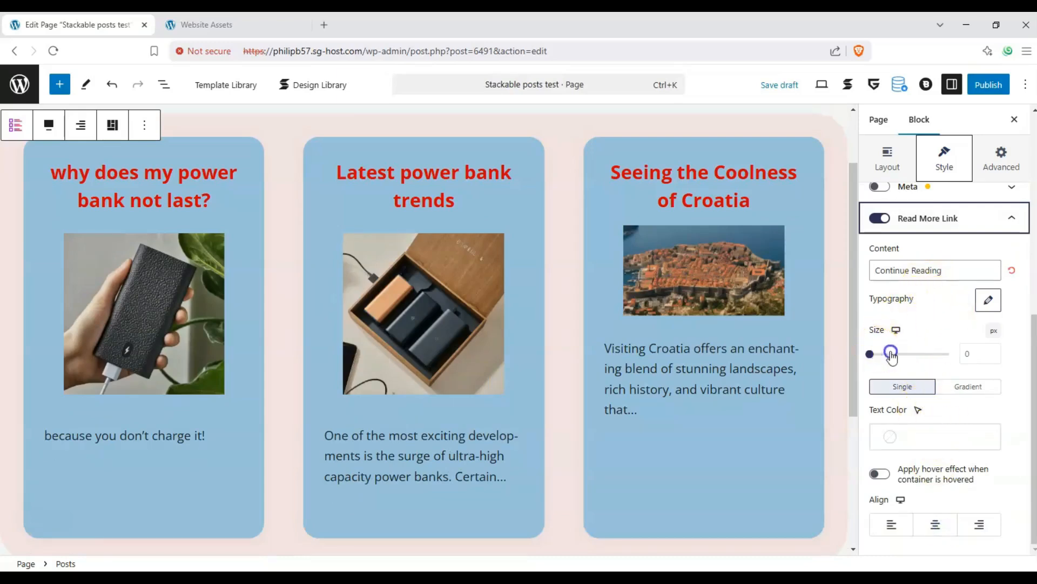
Make the read-more link text red #b30c0c at size 24
mouse_move(890, 353)
left_mouse_down()
mouse_move(905, 350)
mouse_move(891, 350)
left_mouse_up()
left_click(909, 427)
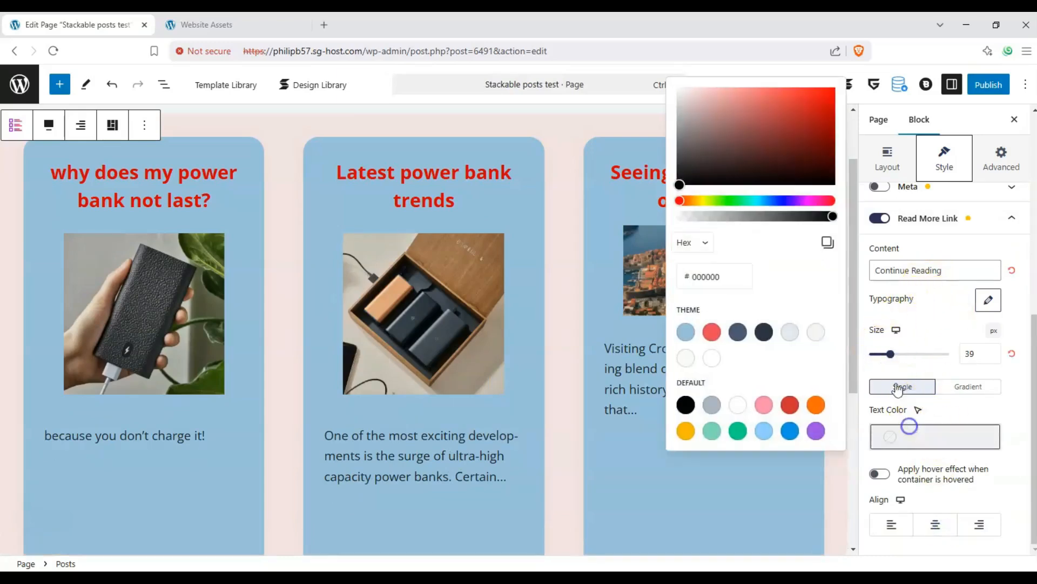
left_click_drag(792, 143, 831, 101)
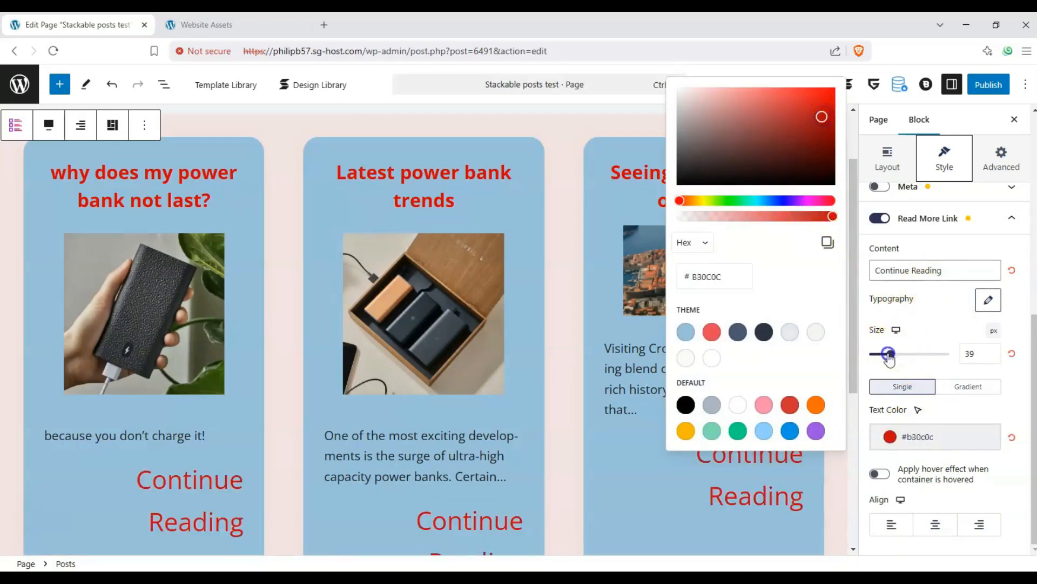
left_click_drag(889, 358, 884, 361)
Change the link wording to 'Read on....', keep hover off, and centre the links
triple_click(913, 273)
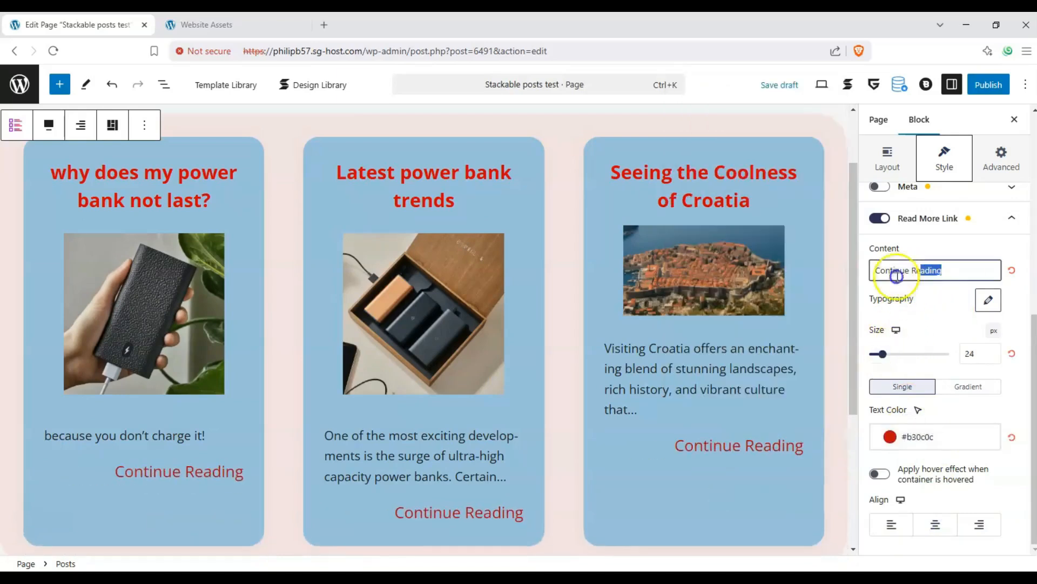
type("Read on....")
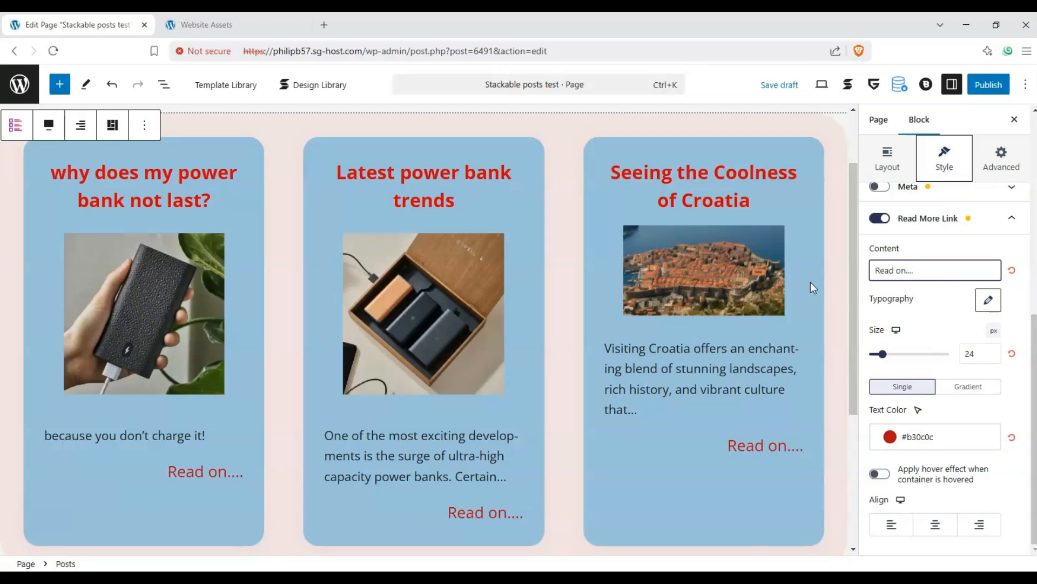
left_click(943, 309)
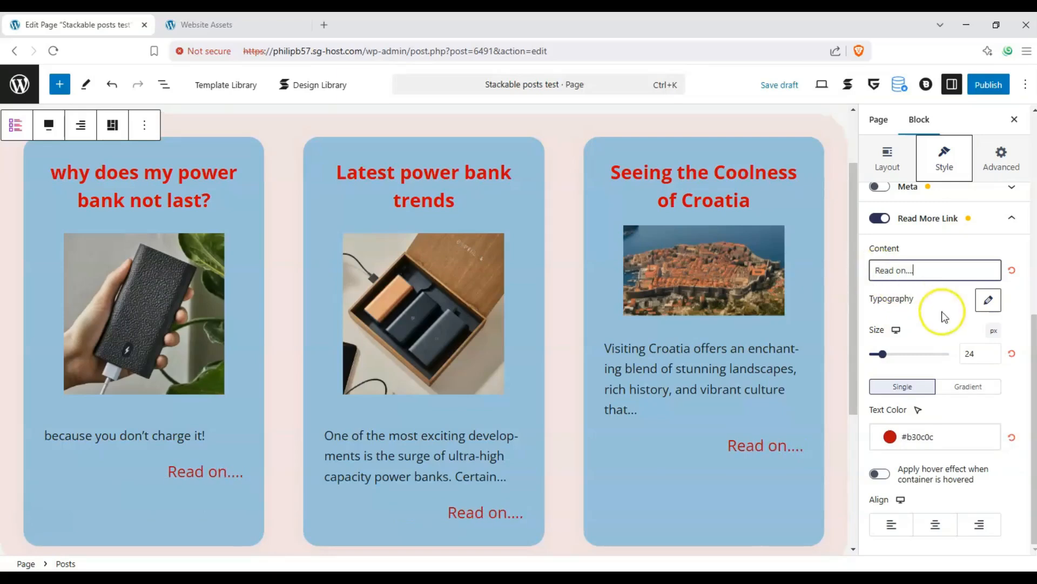
left_click(943, 504)
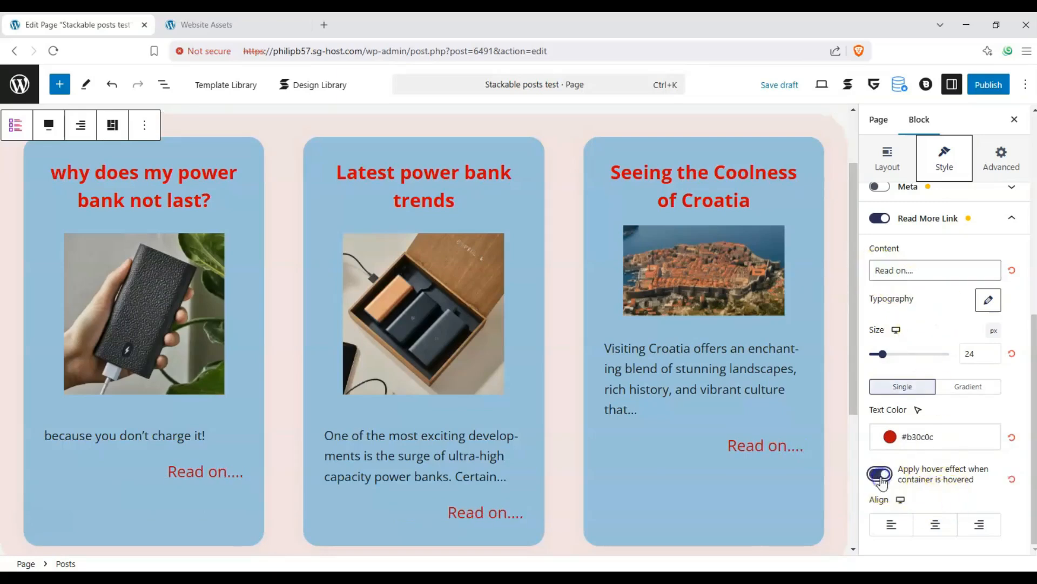
left_click(880, 475)
left_click(937, 525)
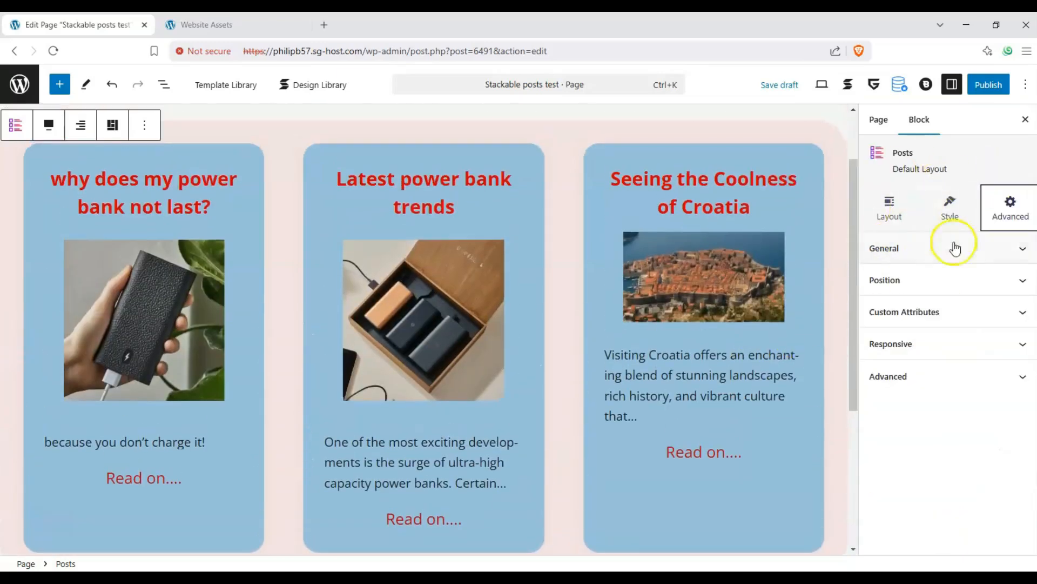
Browse the Advanced tab's General, Position, Custom Attributes and Responsive sections
left_click(971, 245)
left_click(971, 248)
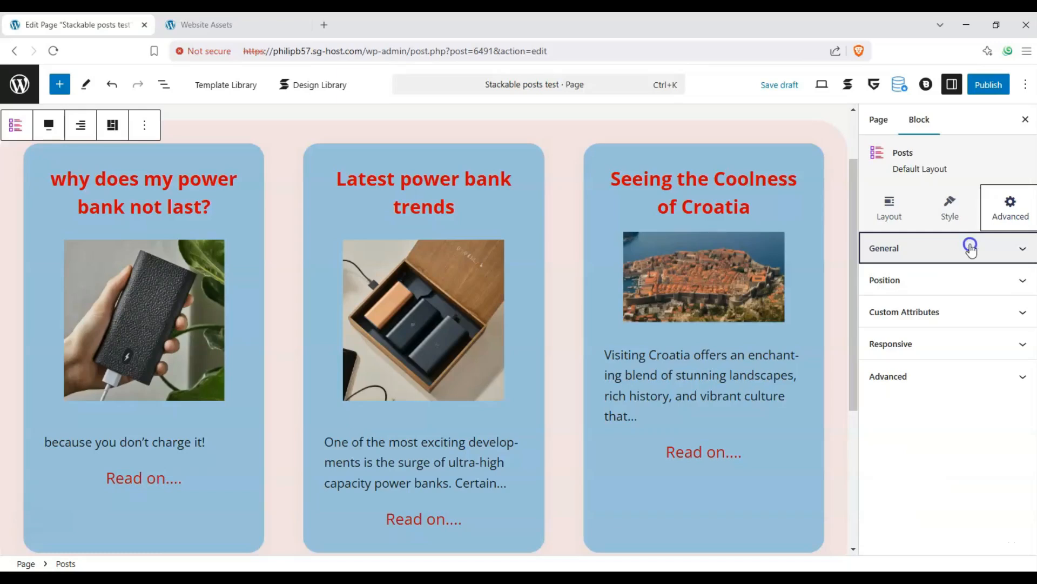
left_click(1003, 280)
left_click(1005, 280)
left_click(1004, 318)
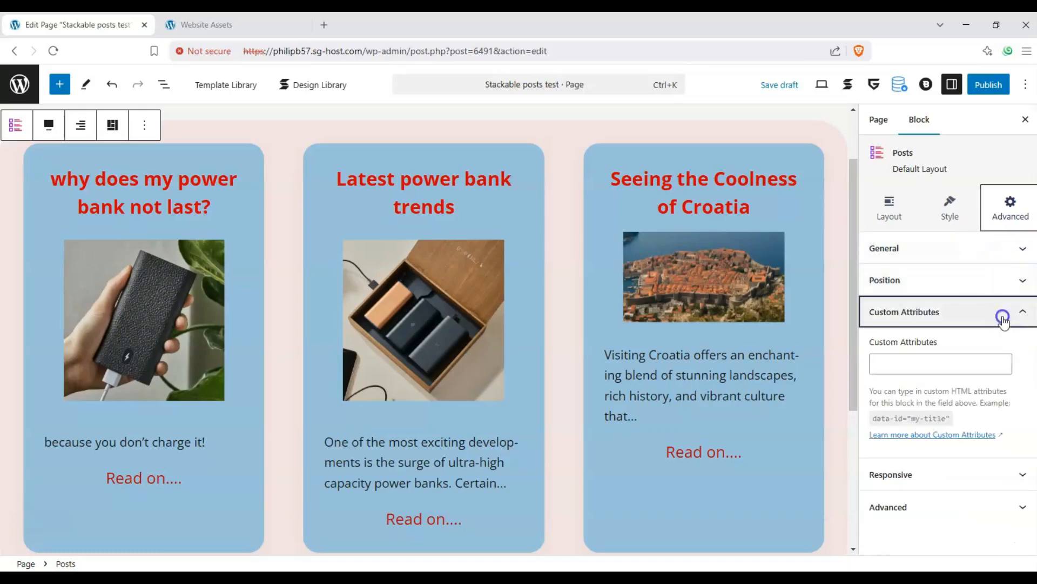
left_click(1003, 317)
left_click(1005, 345)
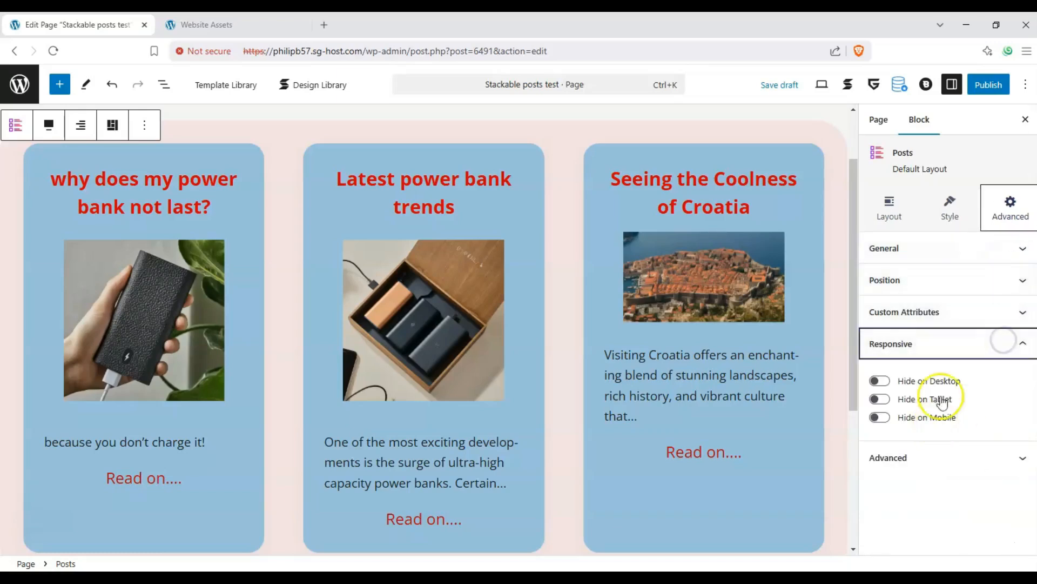
left_click(967, 351)
left_click(967, 382)
left_click(967, 382)
Reselect the Posts block and view its layout: column gap 36, row gap 44
left_click(617, 264)
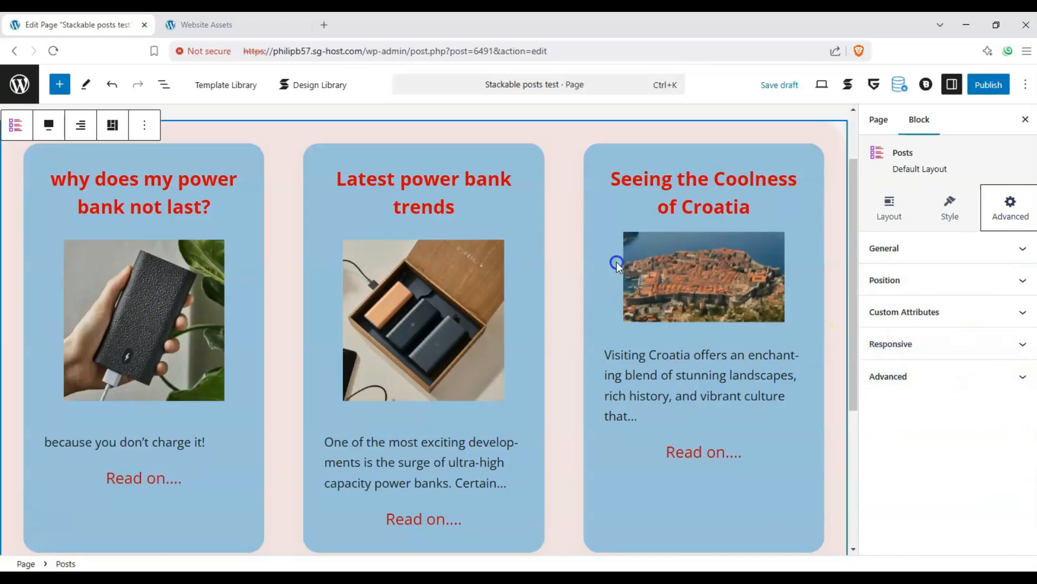
left_click(676, 257)
left_click(651, 215)
left_click(648, 161)
left_click(580, 176)
left_click(892, 204)
scroll(934, 303, "down", 2)
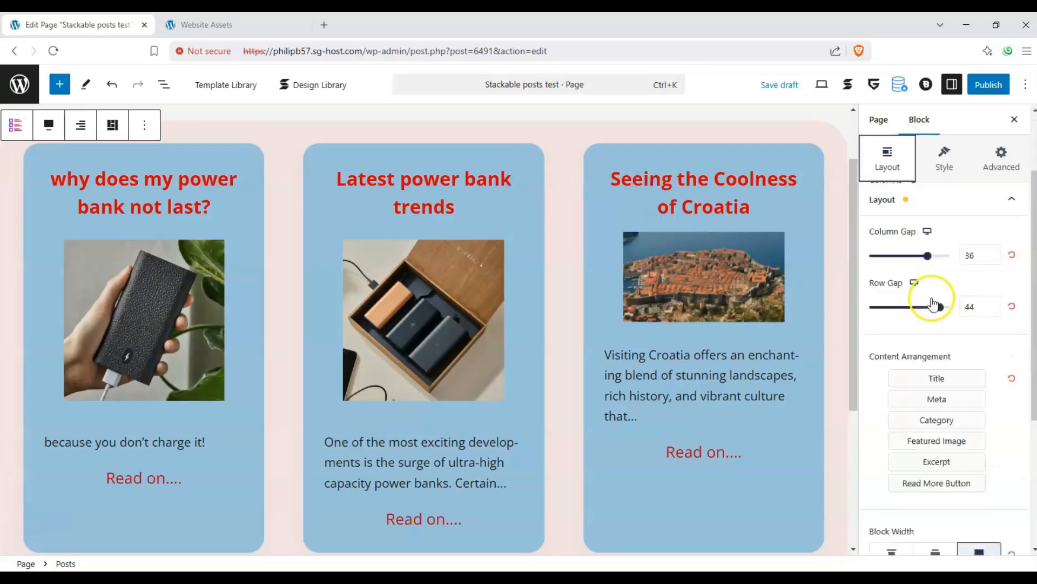
scroll(938, 301, "up", 1)
Review the Posts block's Style and Layout settings, then publish 'Stackable posts test'
left_click(943, 156)
scroll(324, 162, "up", 2)
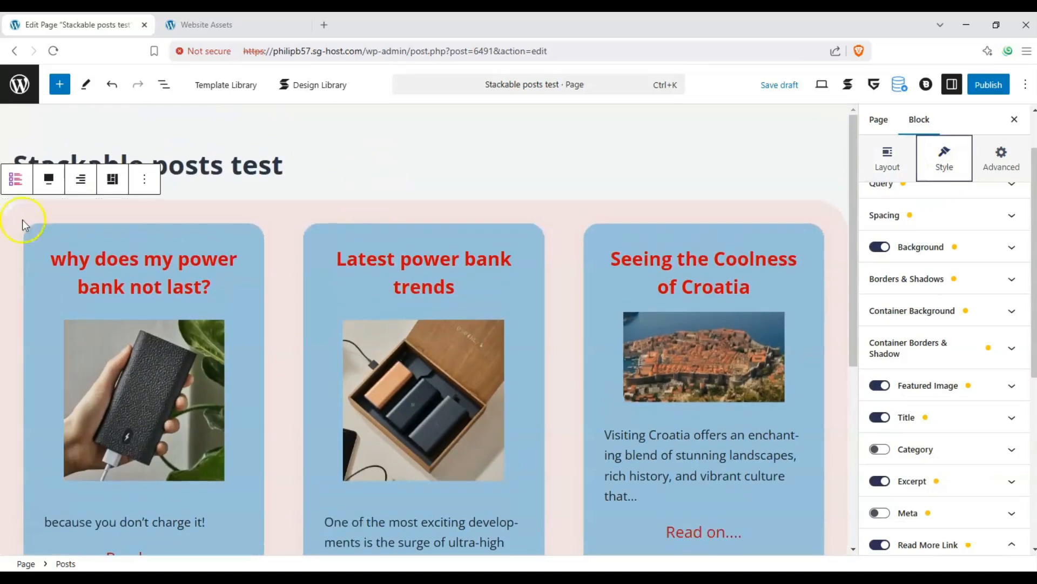
scroll(303, 271, "down", 2)
scroll(513, 302, "up", 2)
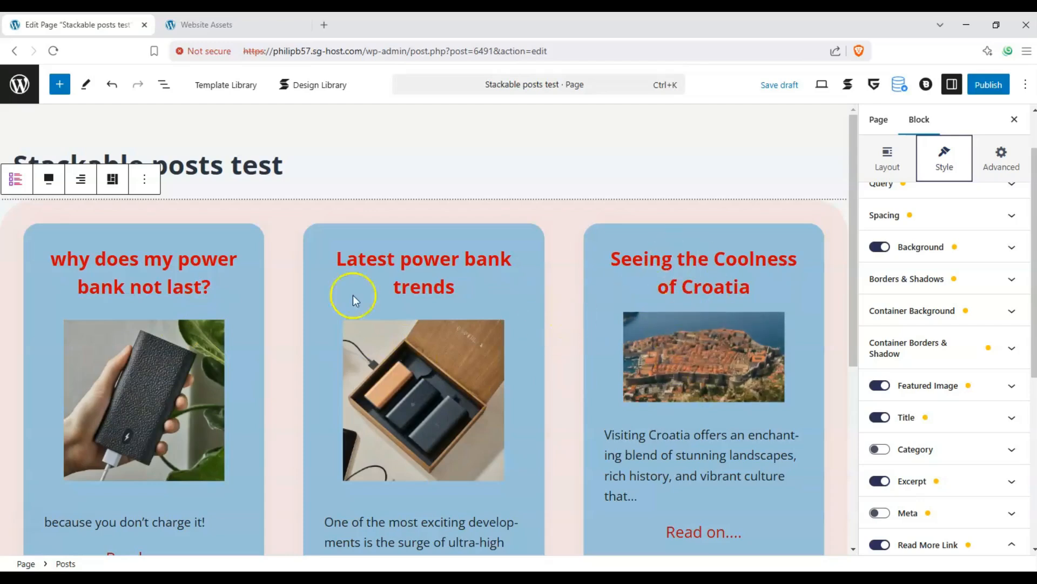
scroll(227, 244, "down", 1)
left_click(288, 215)
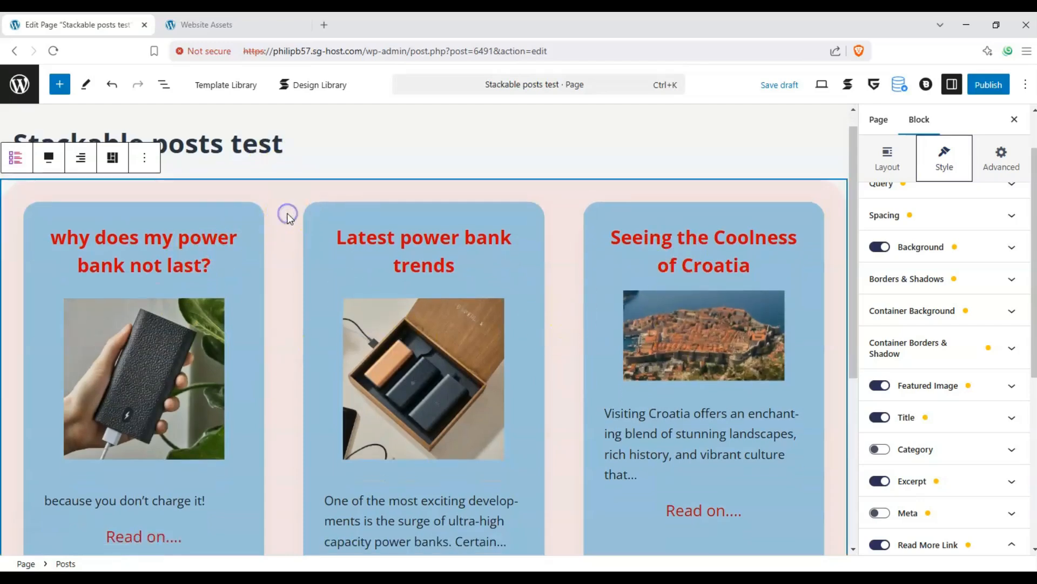
left_click(872, 178)
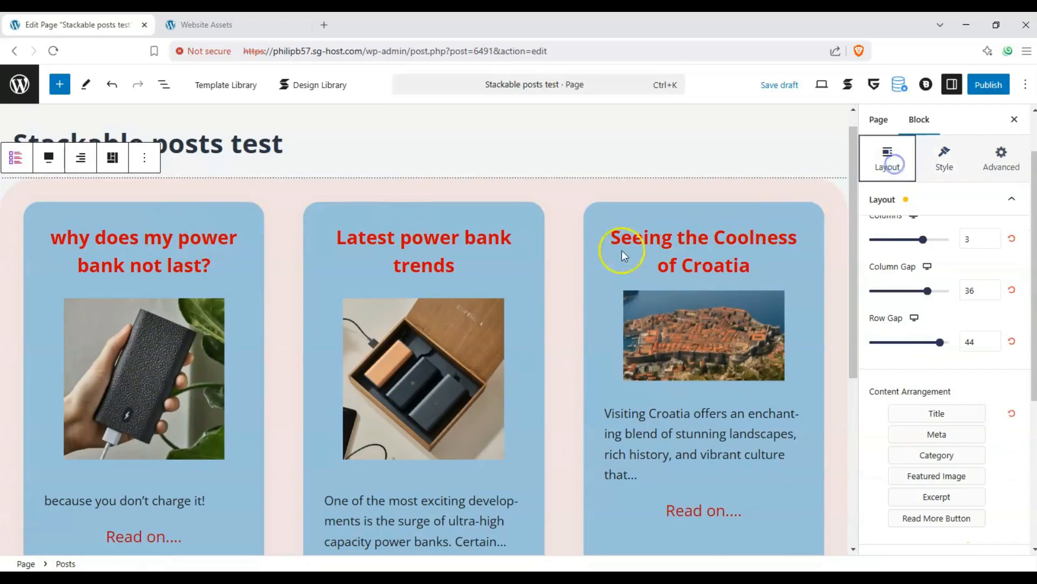
scroll(556, 277, "down", 3)
scroll(556, 276, "up", 1)
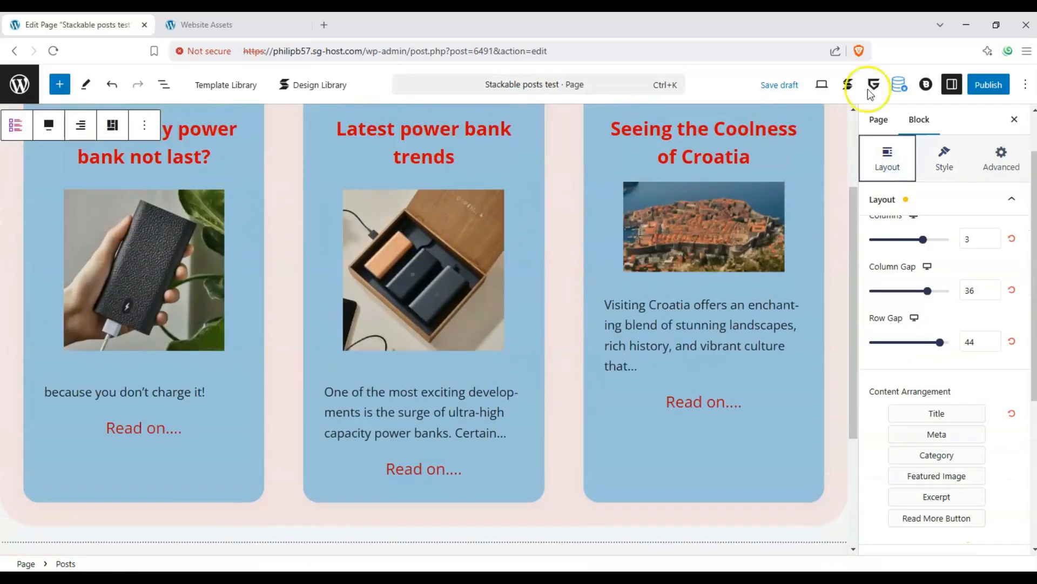
left_click(988, 84)
scroll(557, 243, "up", 1)
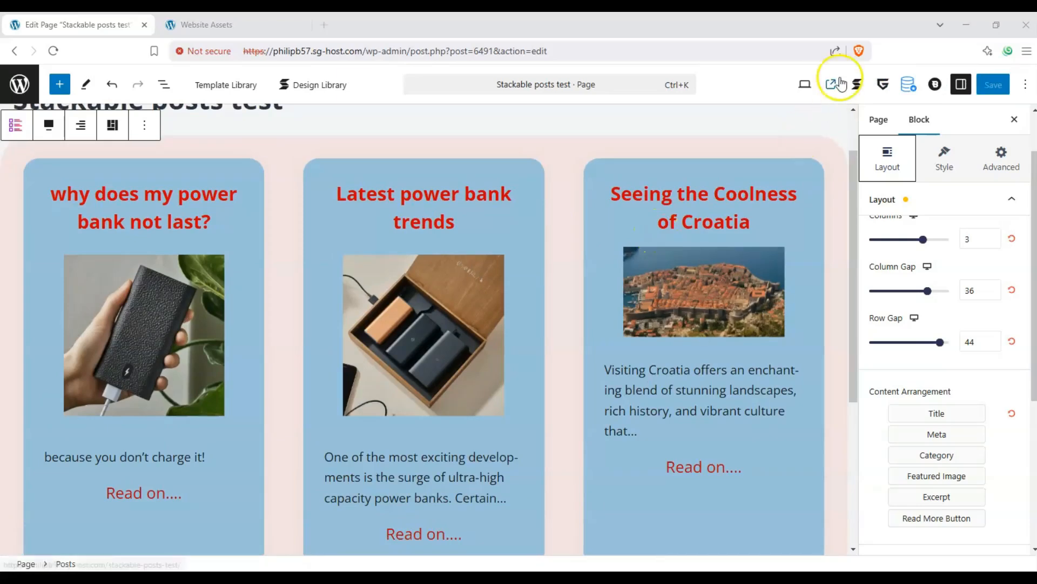
View the live 'Stackable posts test' page and check each blue card's red title appears
left_click(840, 84)
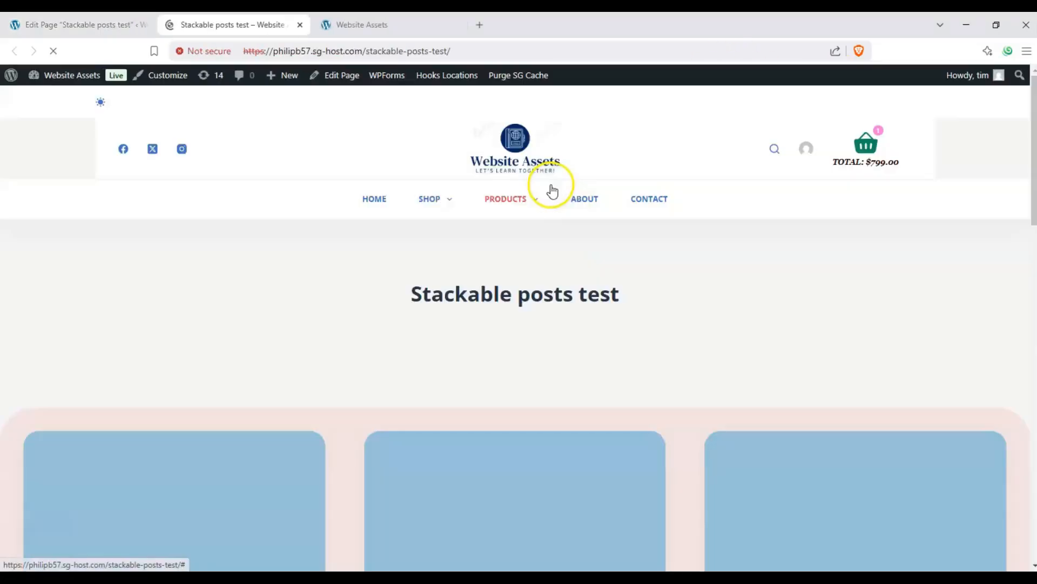
scroll(544, 197, "down", 7)
scroll(368, 209, "up", 1)
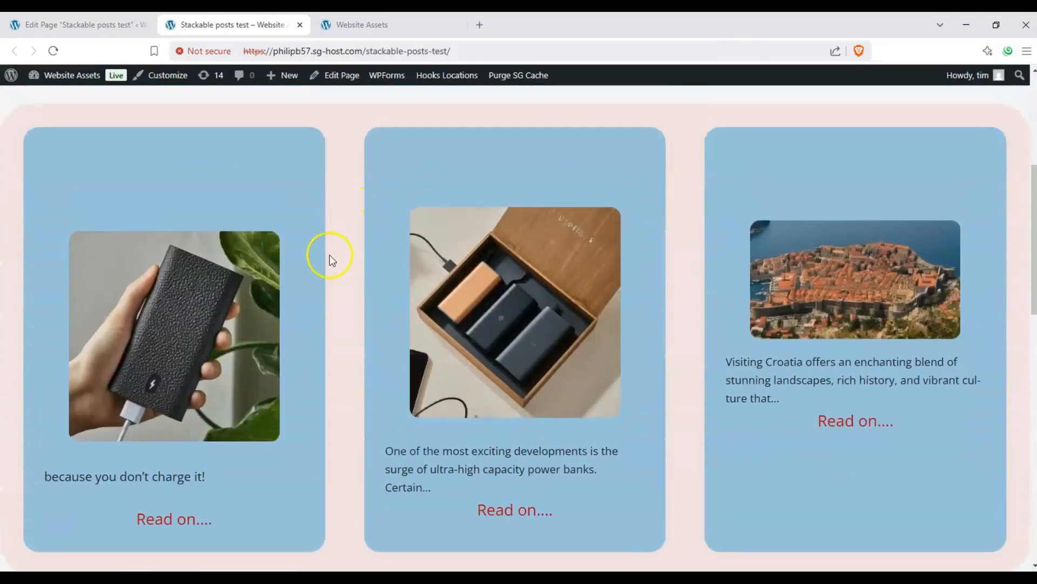
mouse_move(847, 174)
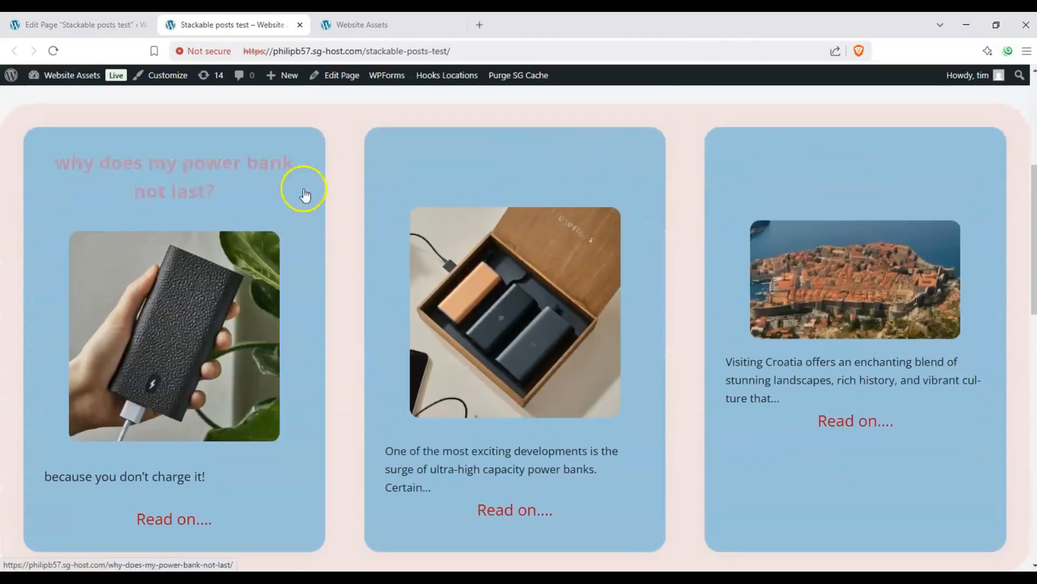
mouse_move(496, 185)
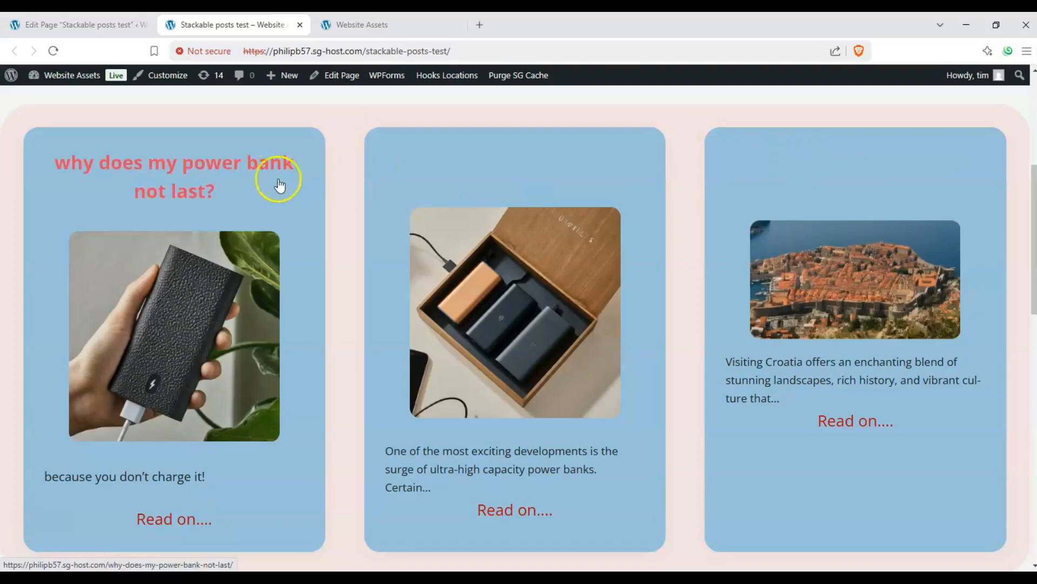
scroll(303, 216, "up", 2)
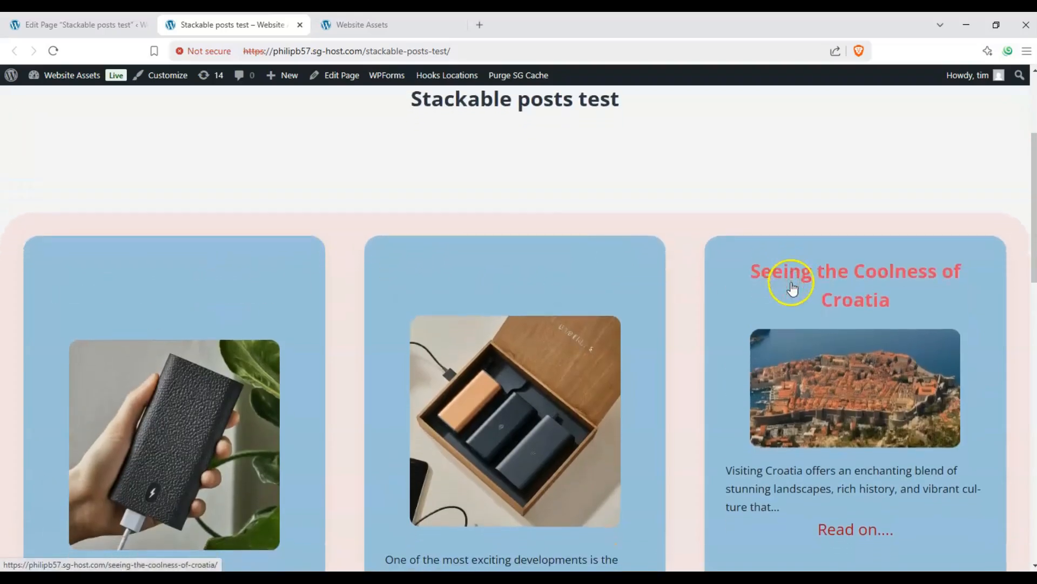
scroll(270, 265, "down", 2)
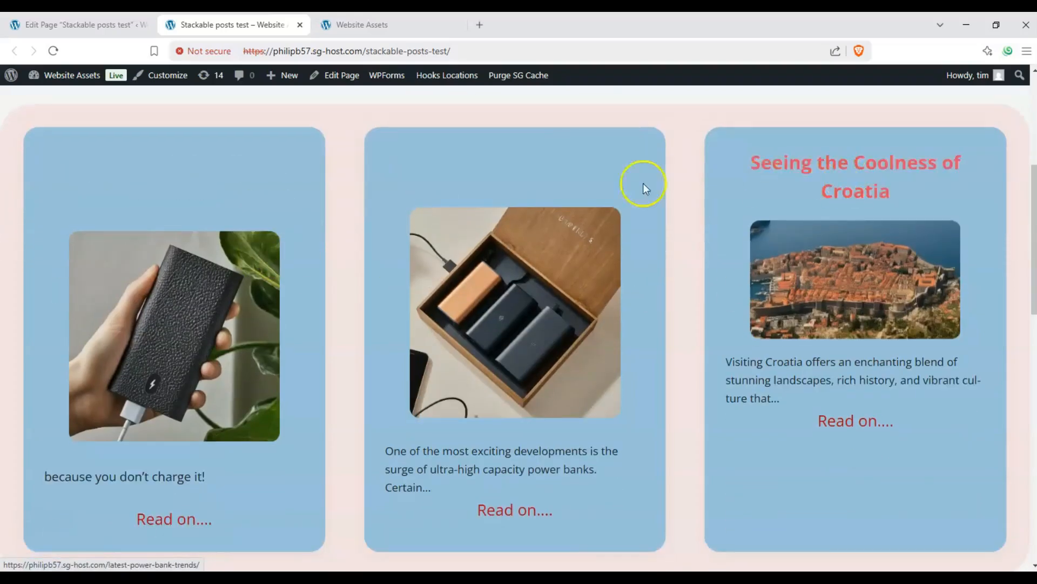